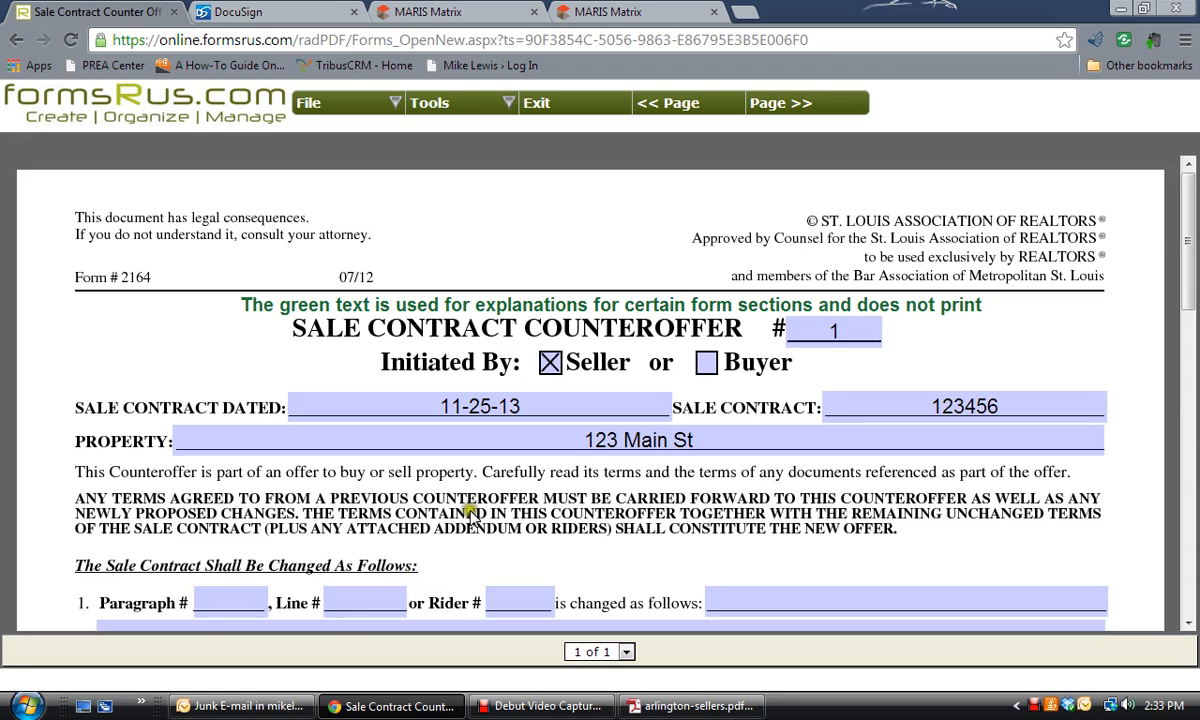
# - Enter "6p 11-26-13" as the time and date for the first signature line below the expiration clause
pyautogui.scroll(-3, 890, 352)
pyautogui.scroll(-10, 890, 352)
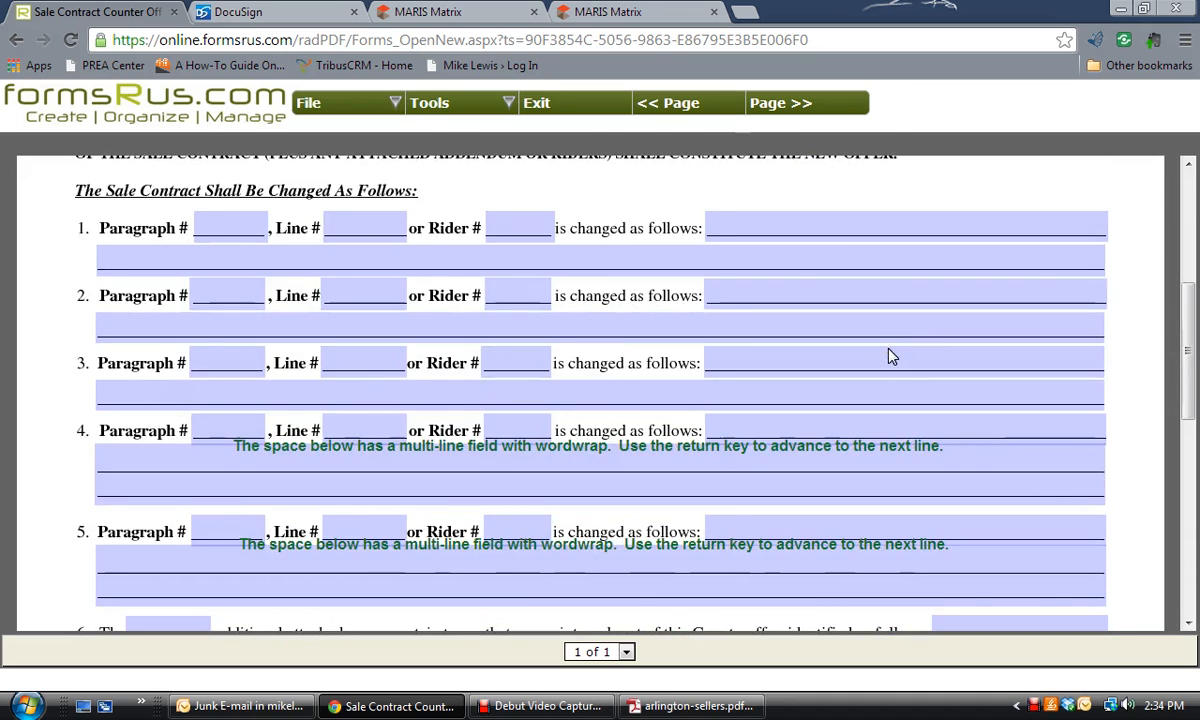
pyautogui.click(477, 412)
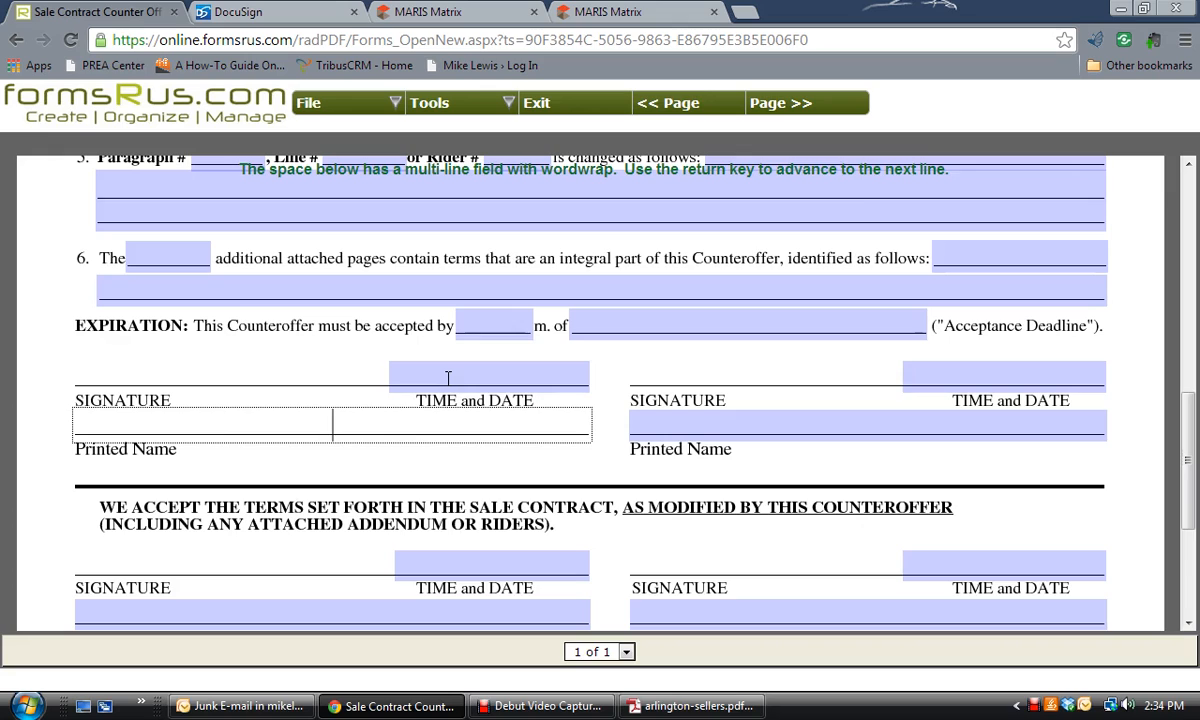
pyautogui.click(448, 377)
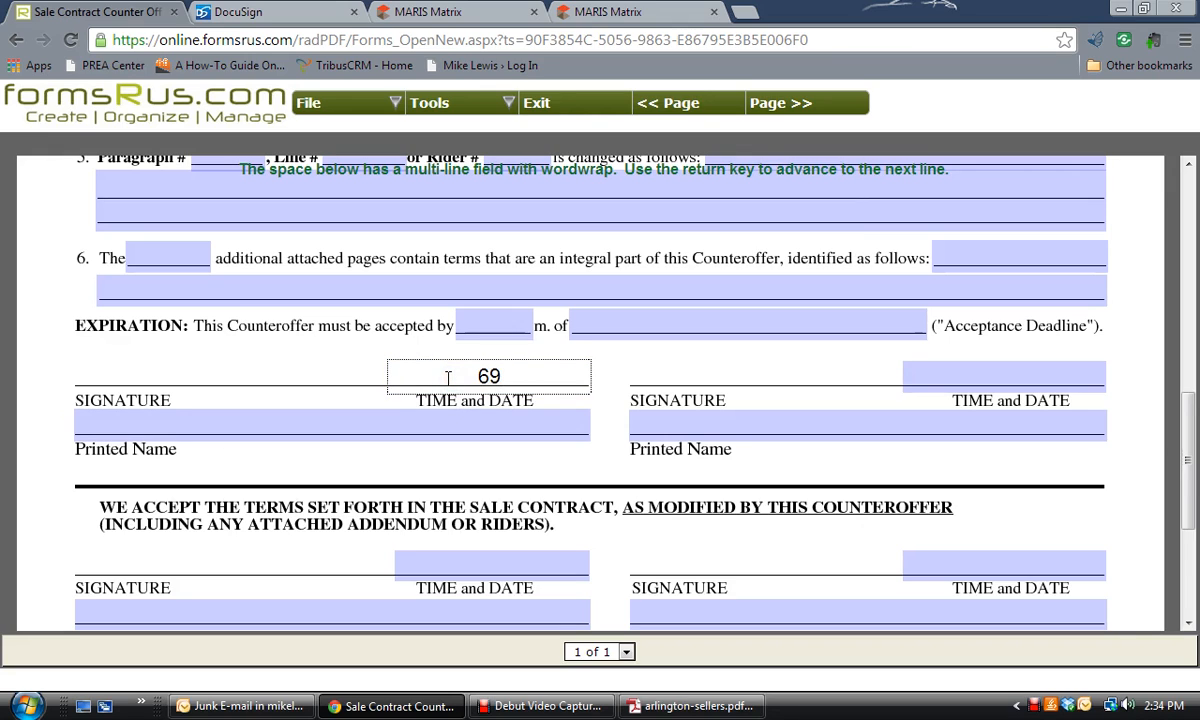
pyautogui.write('6p  11-23')
pyautogui.press('BackSpace')
pyautogui.write('6-13')
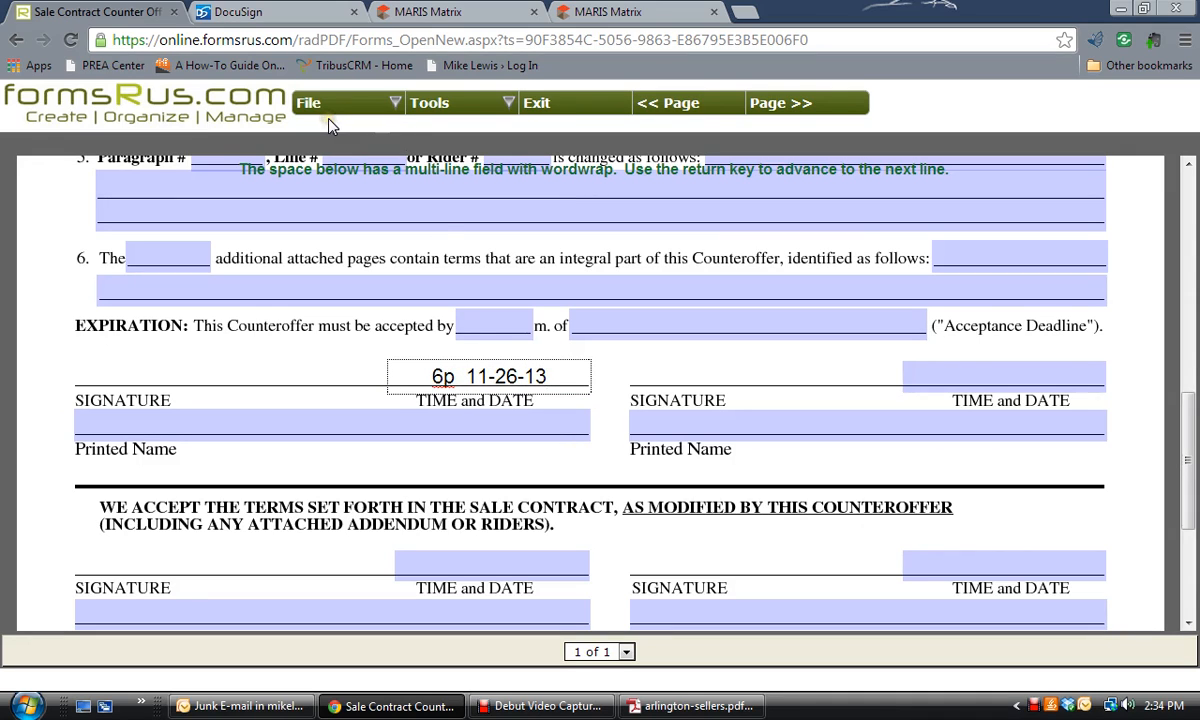
# - Save a copy of the counteroffer form in a new folder named New Test
pyautogui.scroll(2, 486, 350)
pyautogui.scroll(6, 487, 358)
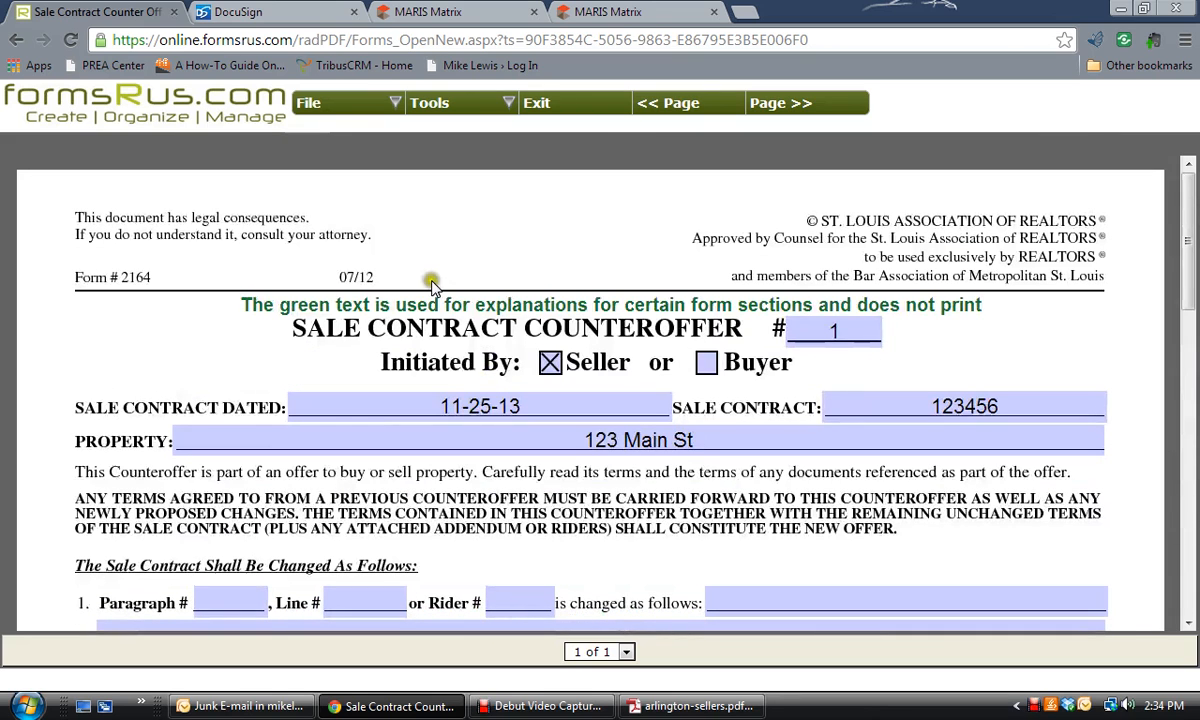
pyautogui.click(345, 105)
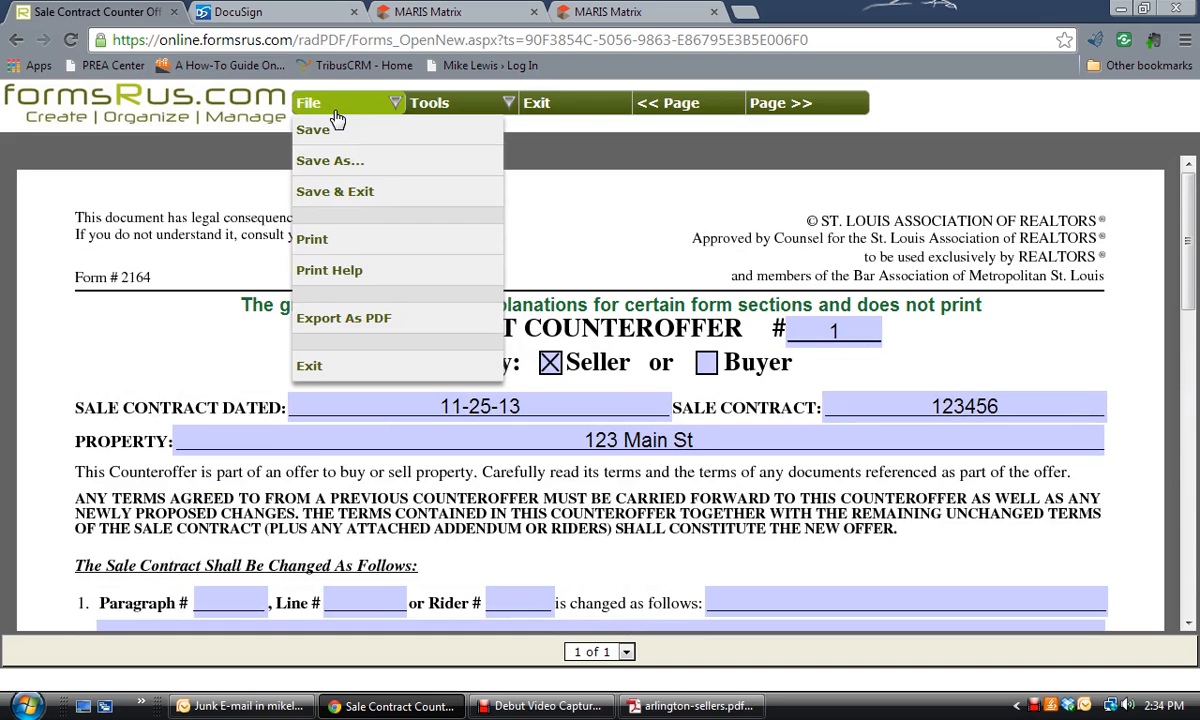
pyautogui.click(360, 191)
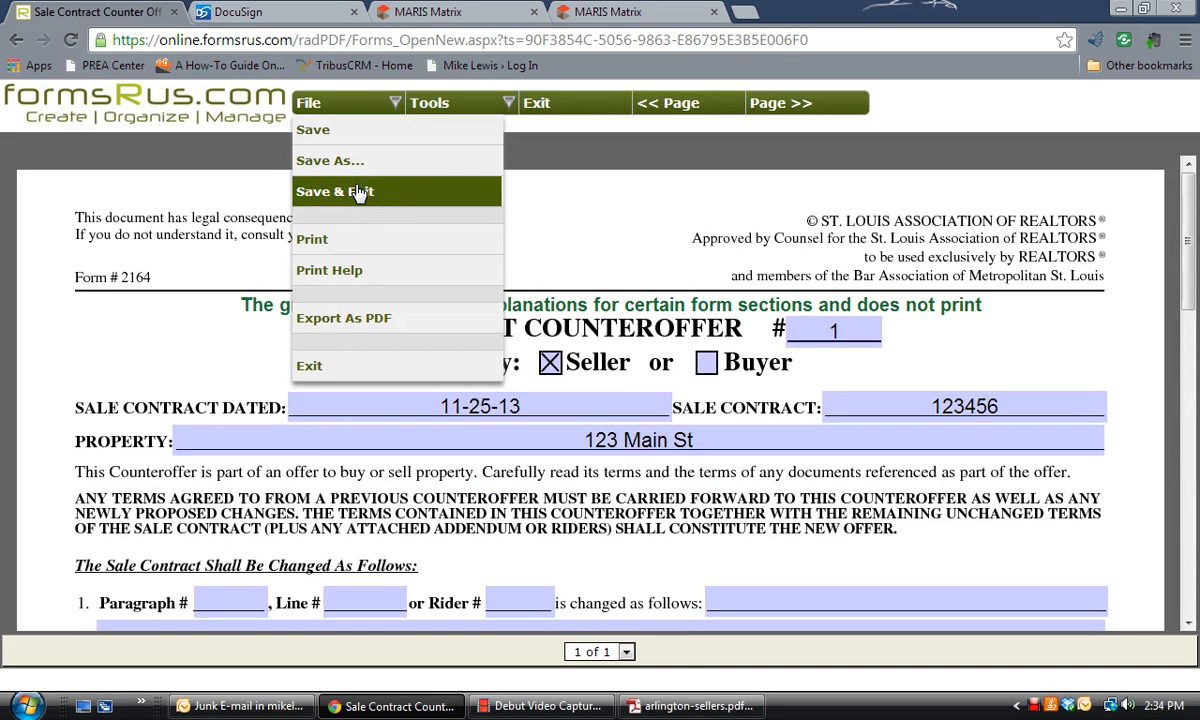
pyautogui.click(354, 169)
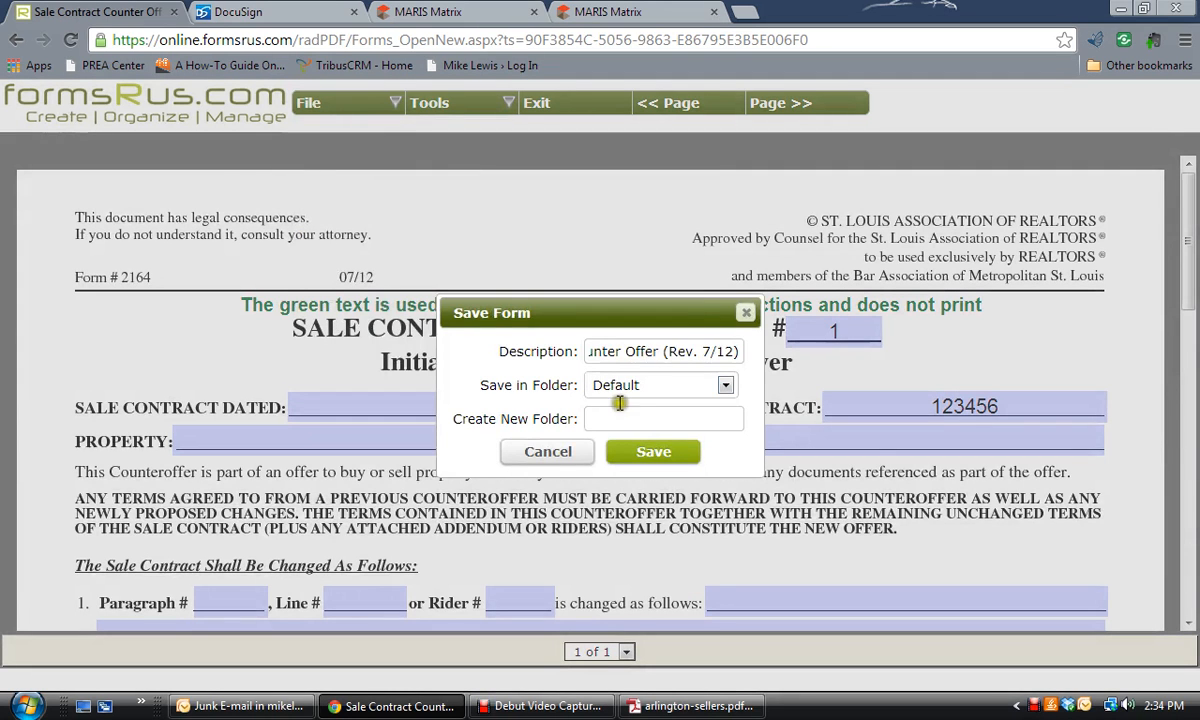
pyautogui.click(627, 418)
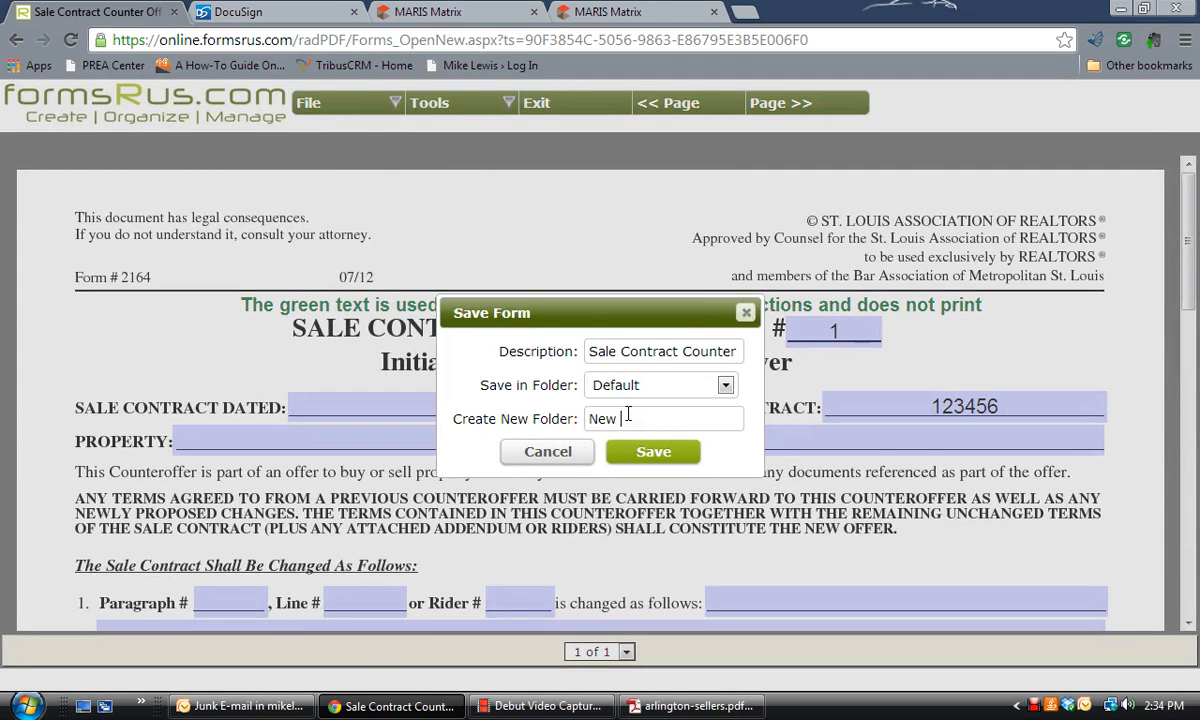
pyautogui.click(647, 451)
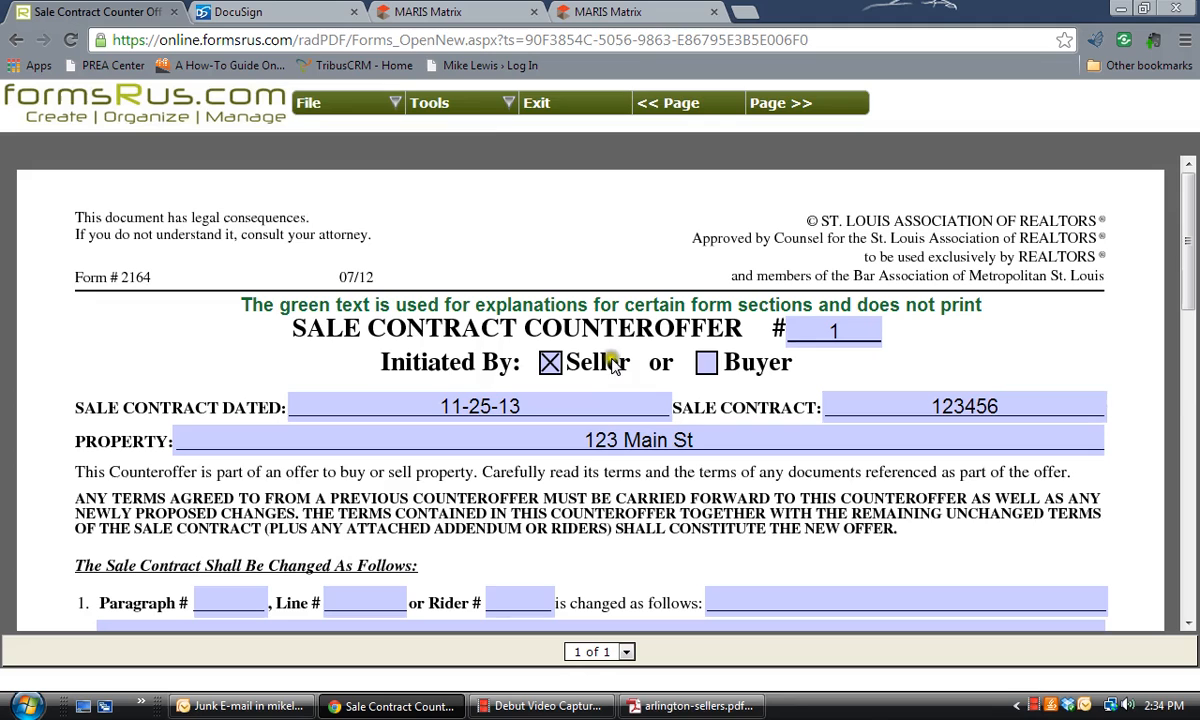
# - Exit the form and open the New Test folder among the saved forms and documents
pyautogui.click(310, 102)
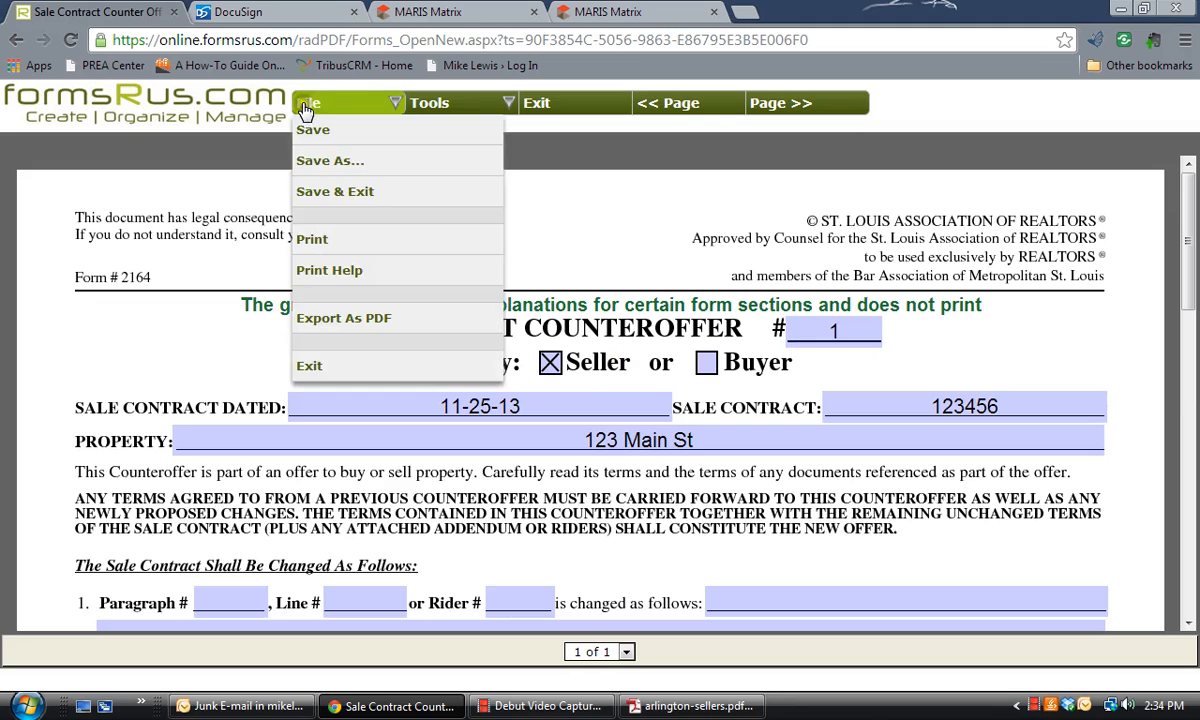
pyautogui.click(312, 366)
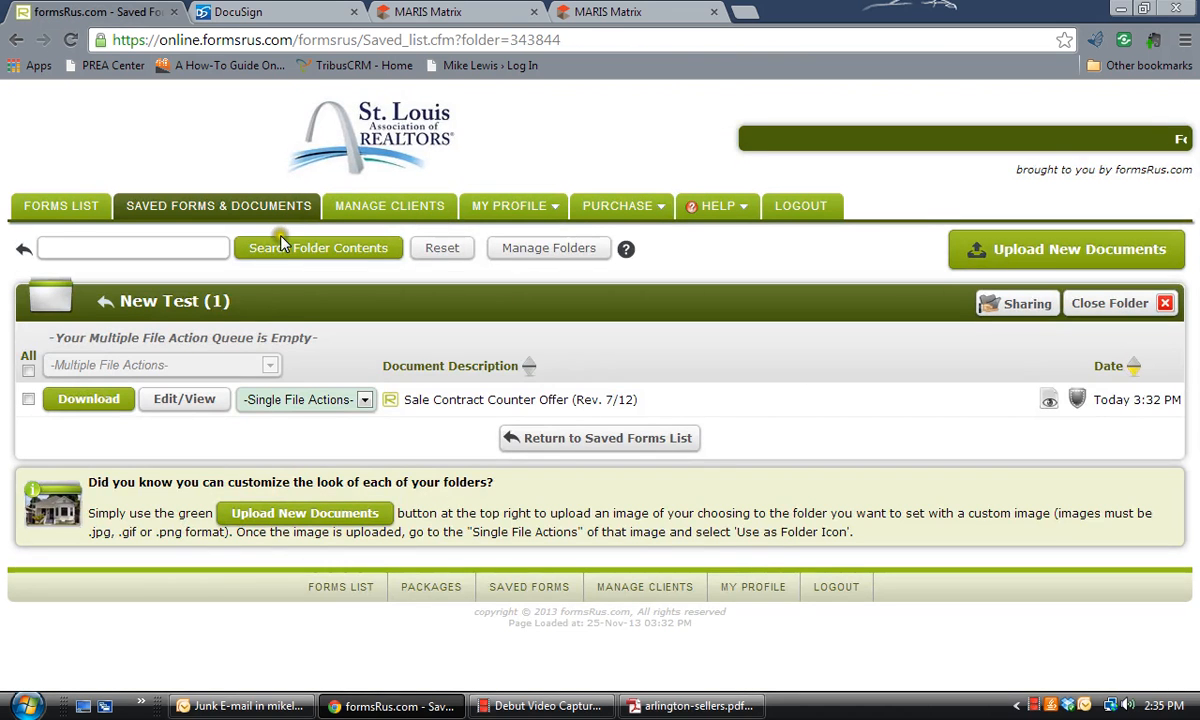
pyautogui.click(220, 212)
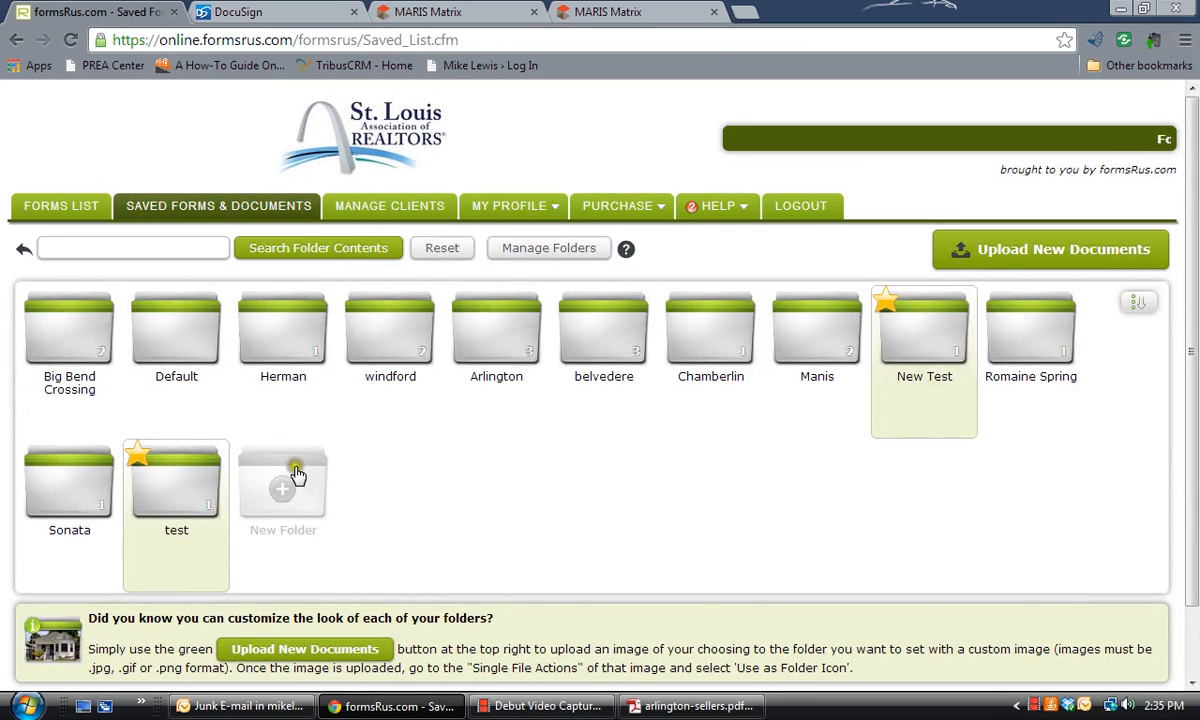
pyautogui.click(919, 330)
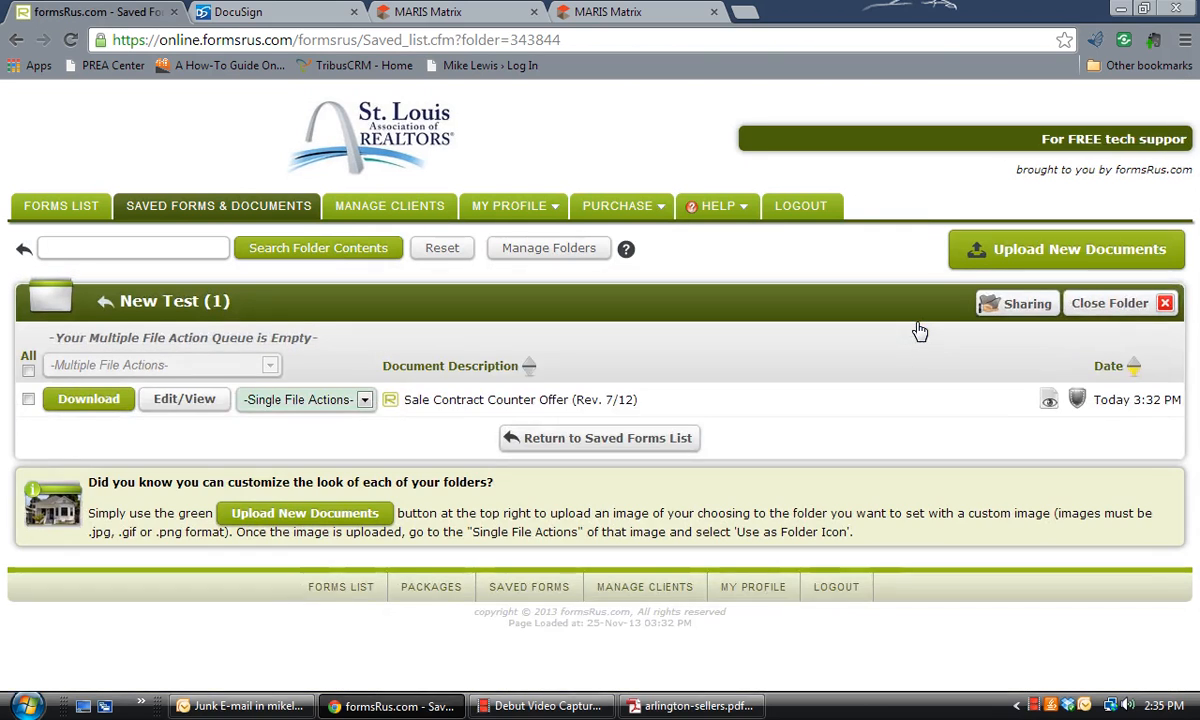
# - Queue the Sale Contract Counter Offer form for digital signing with another signing service and send it to DocuSign
pyautogui.click(27, 369)
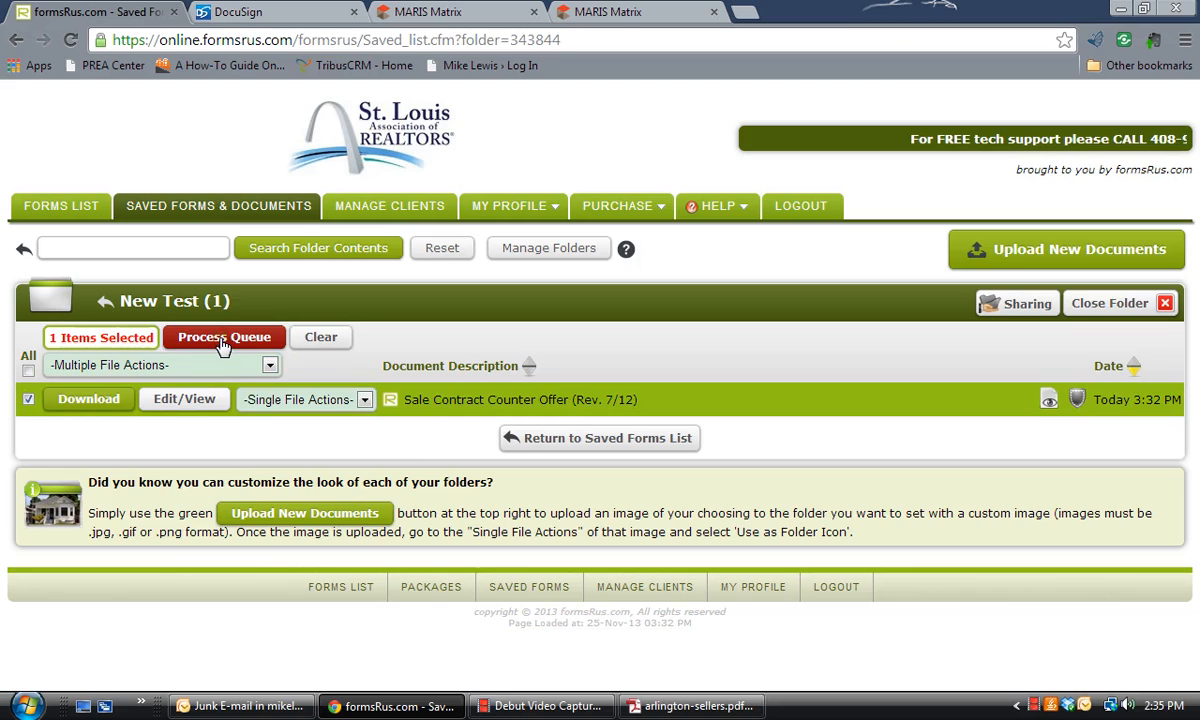
pyautogui.click(222, 342)
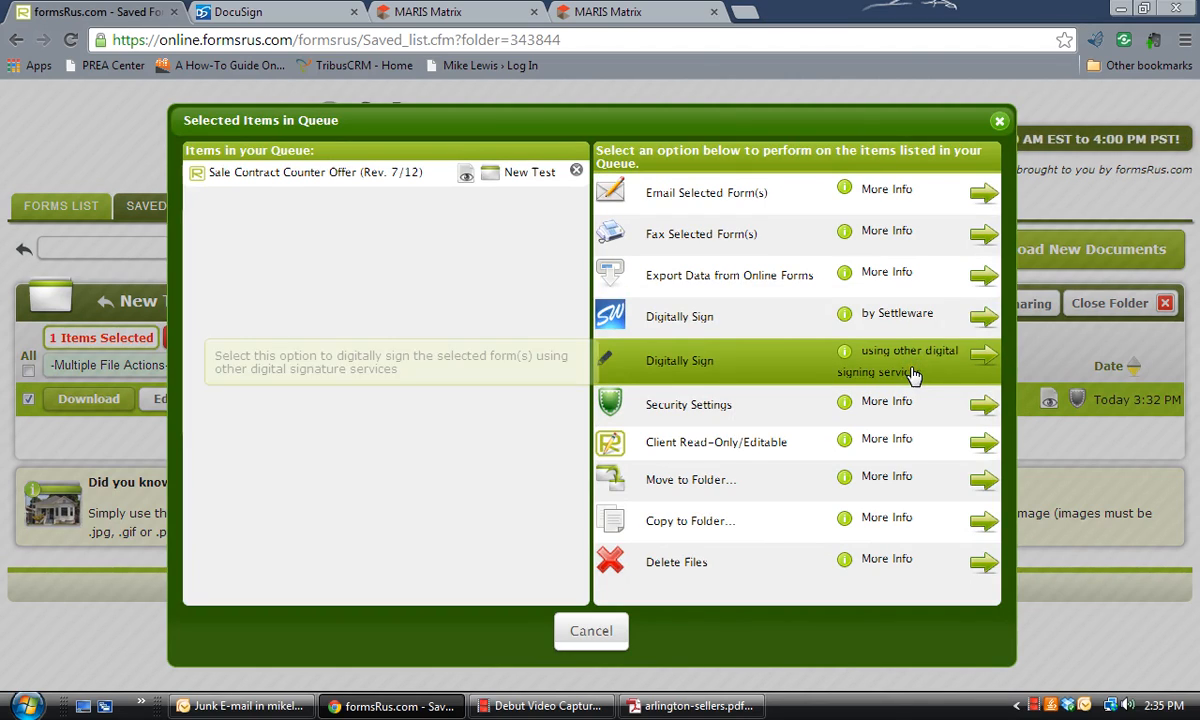
pyautogui.click(768, 364)
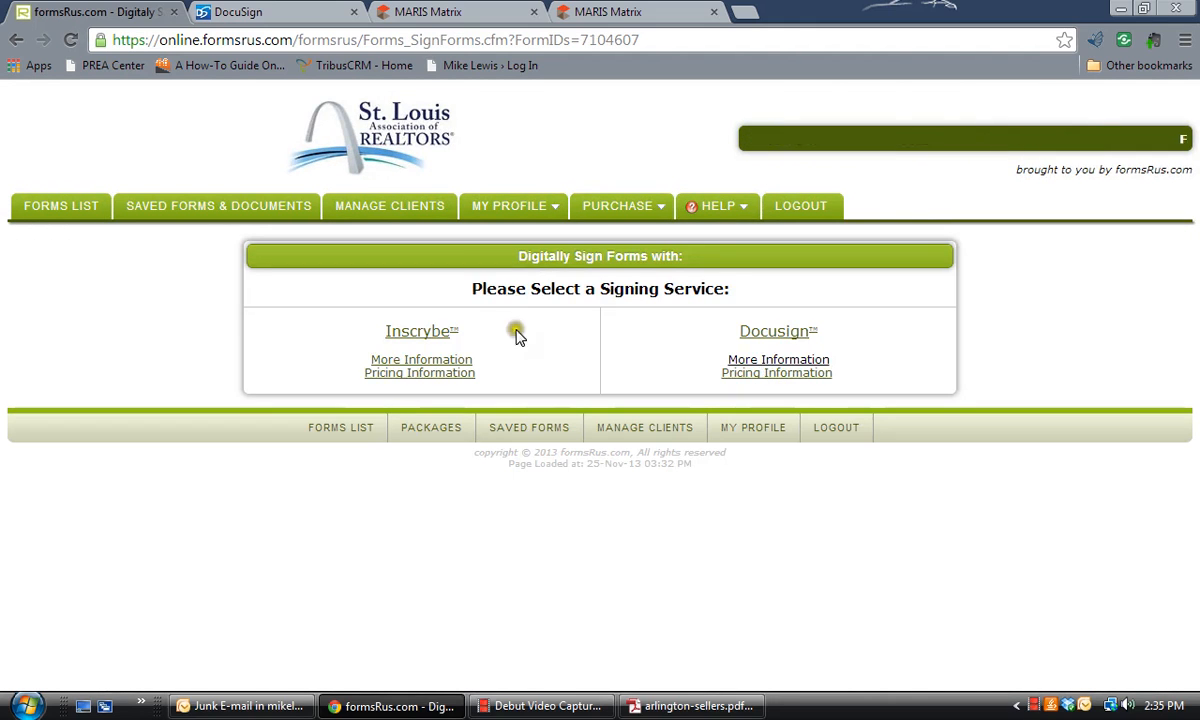
pyautogui.click(797, 333)
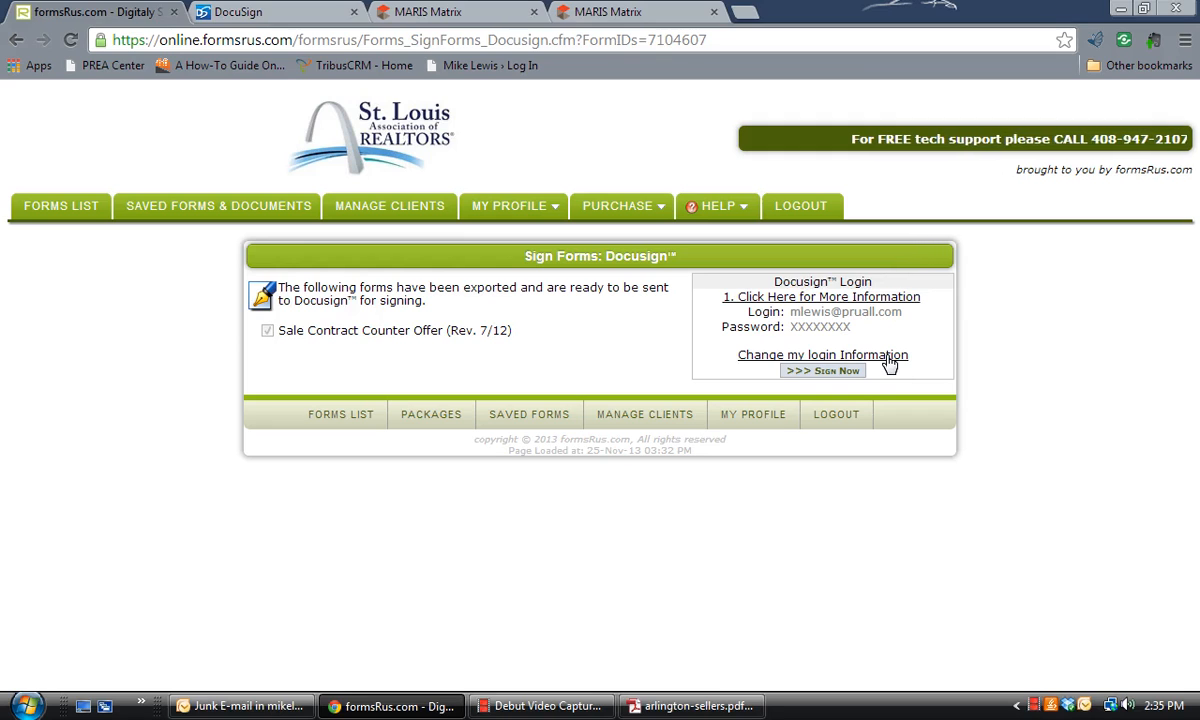
pyautogui.click(837, 372)
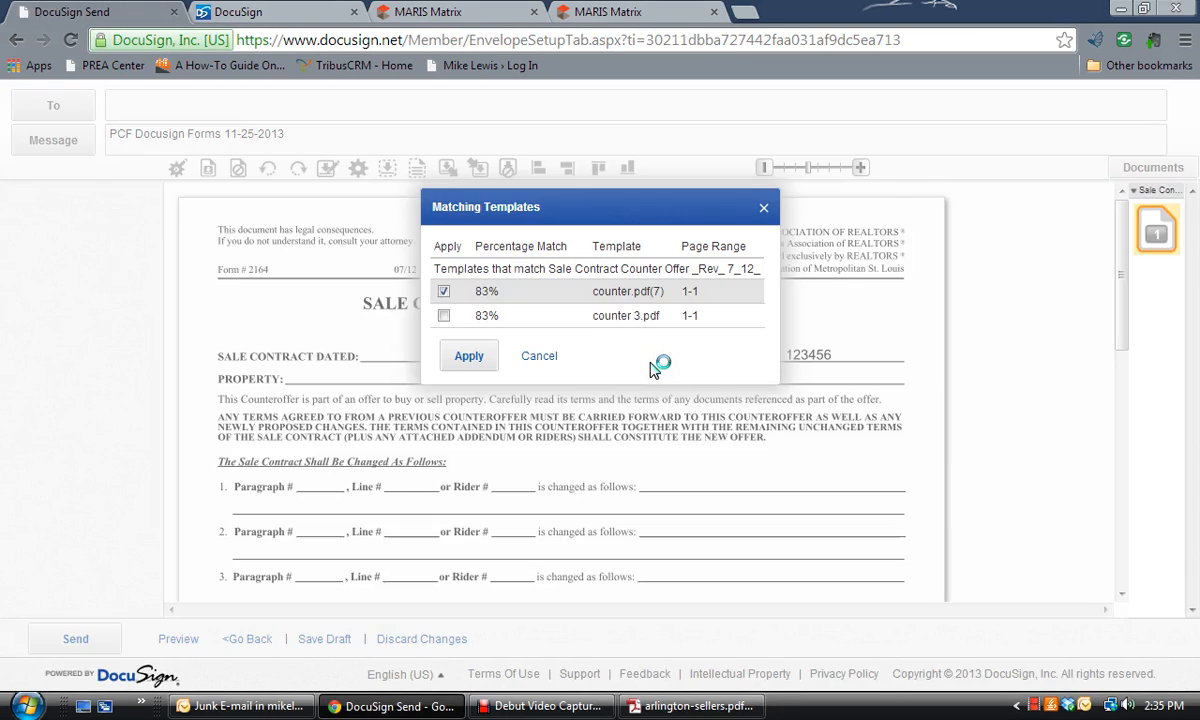
# - Dismiss the matching templates without applying one and review the counteroffer down to its signature lines
pyautogui.click(763, 211)
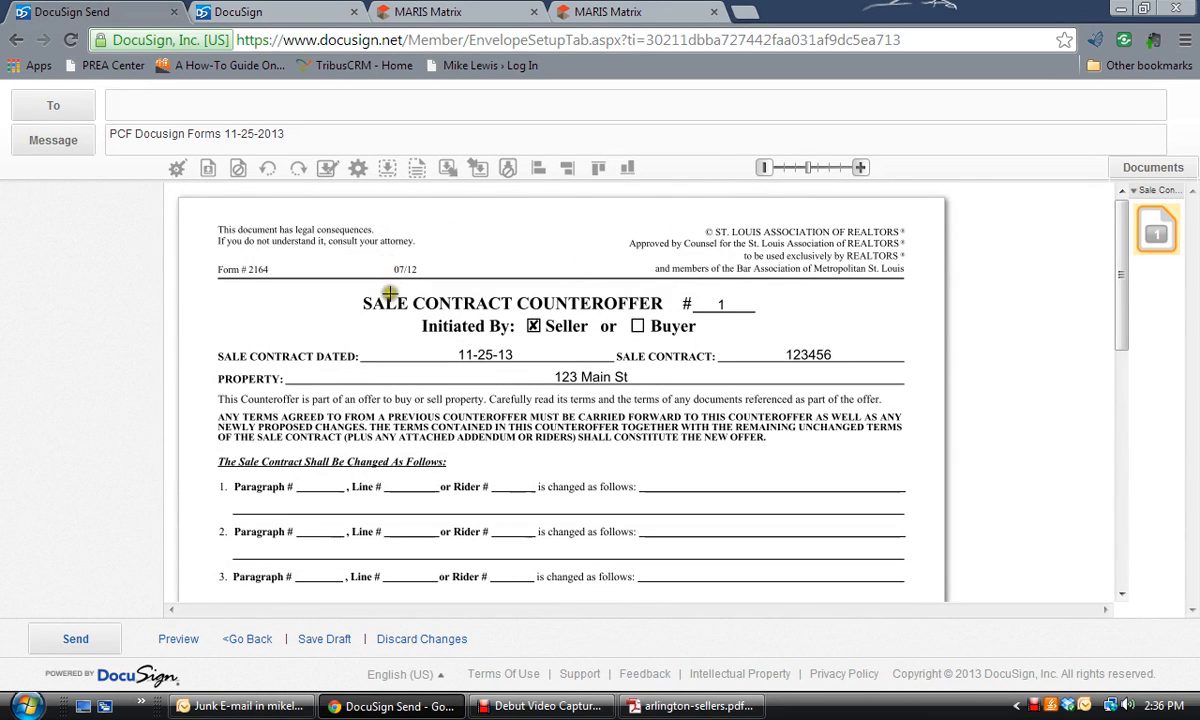
pyautogui.scroll(-2, 375, 275)
pyautogui.scroll(2, 388, 289)
pyautogui.scroll(-4, 706, 365)
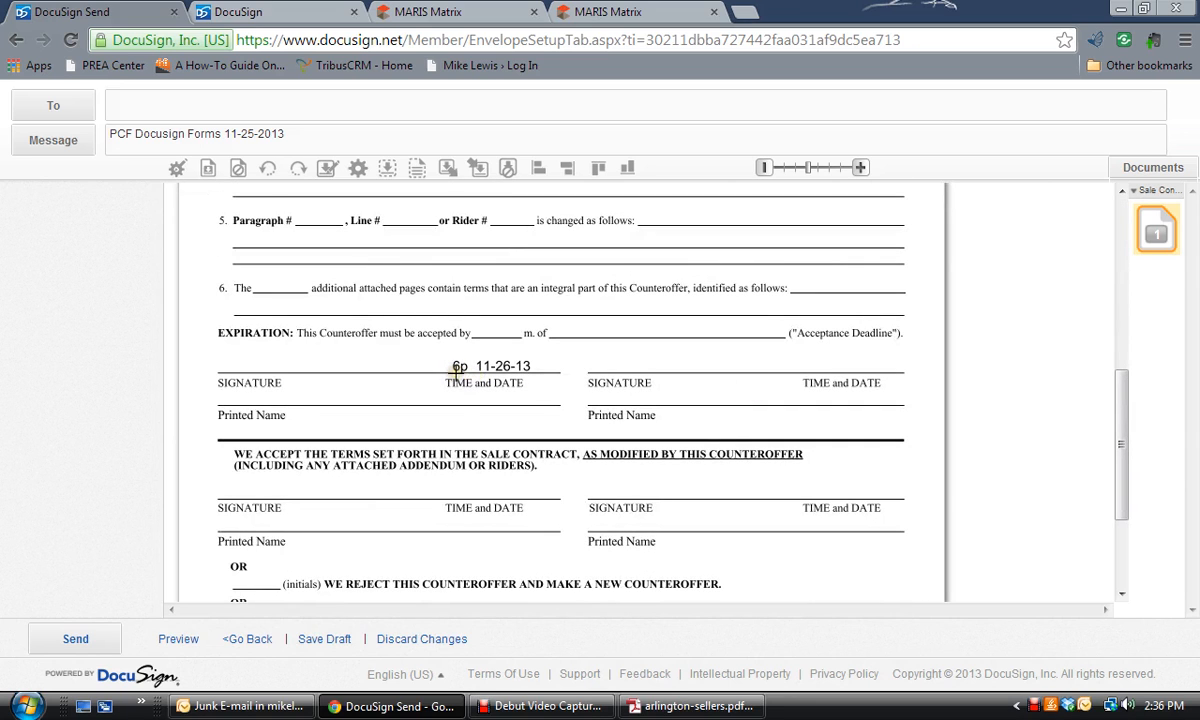
pyautogui.scroll(5, 455, 370)
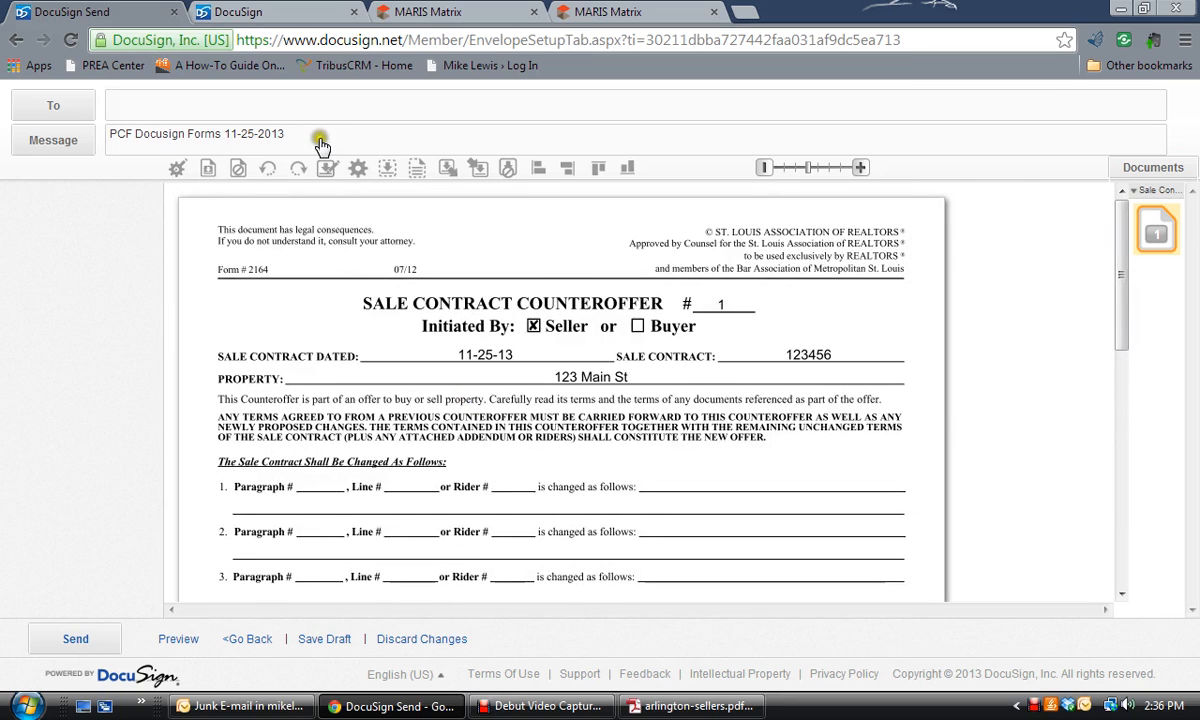
# - Replace the email subject to all recipients with "Mr Seller: Here is the counteroffer" and leave the message body blank
pyautogui.click(310, 143)
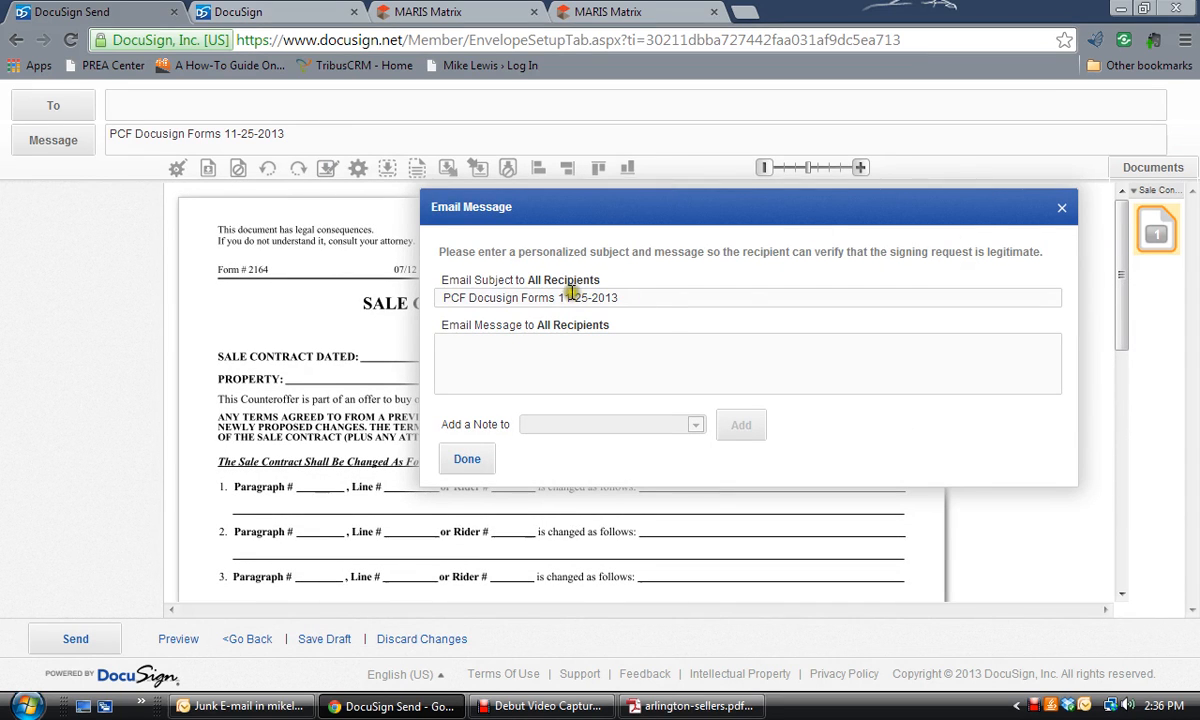
pyautogui.moveTo(590, 300); pyautogui.dragTo(410, 306)
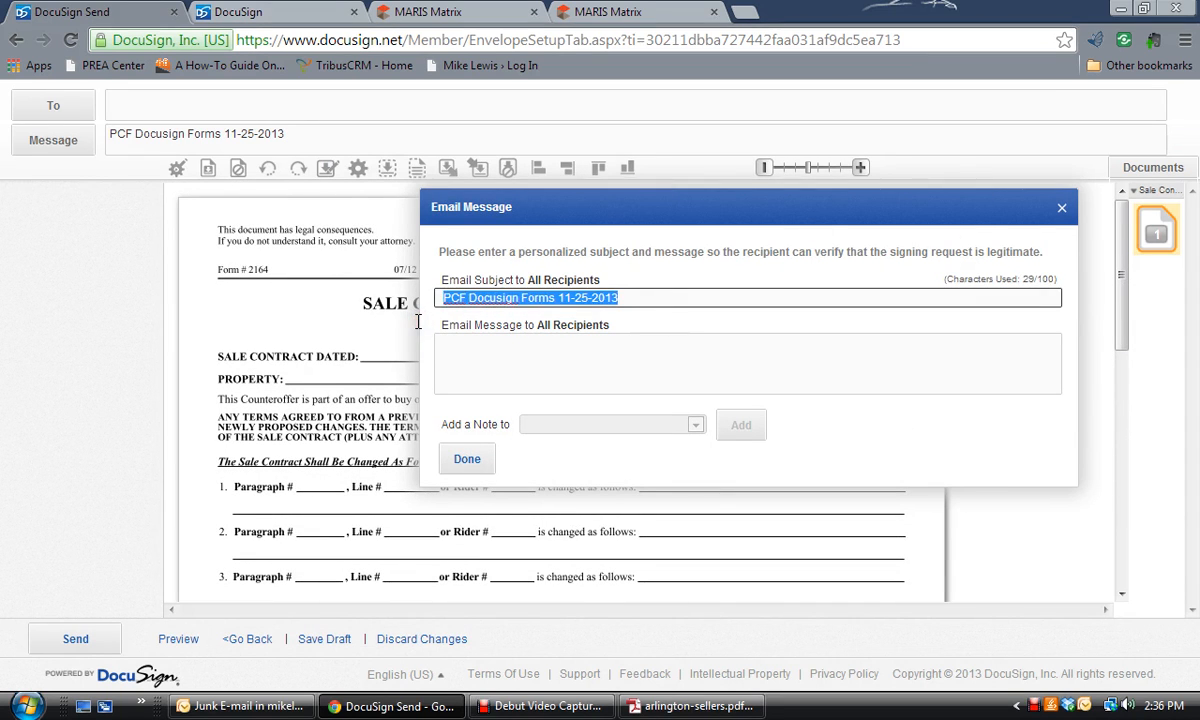
pyautogui.write('Mr Selle')
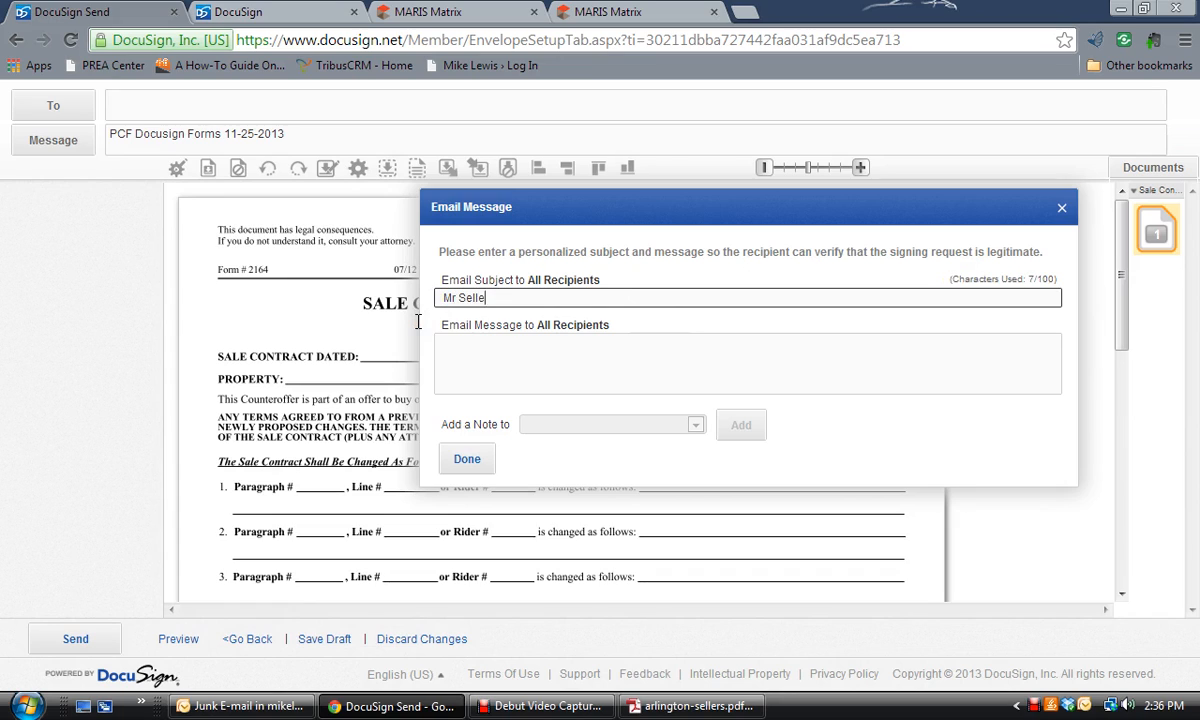
pyautogui.write('r:  Here is the counteroffer')
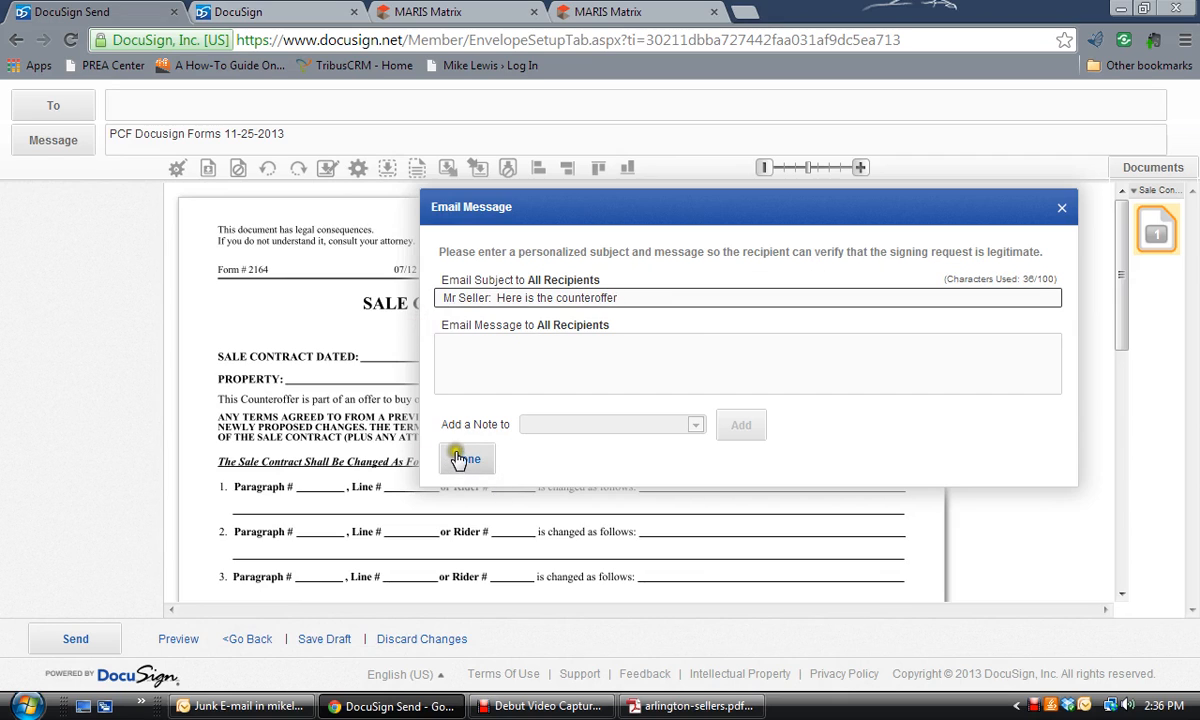
pyautogui.click(475, 347)
pyautogui.click(463, 458)
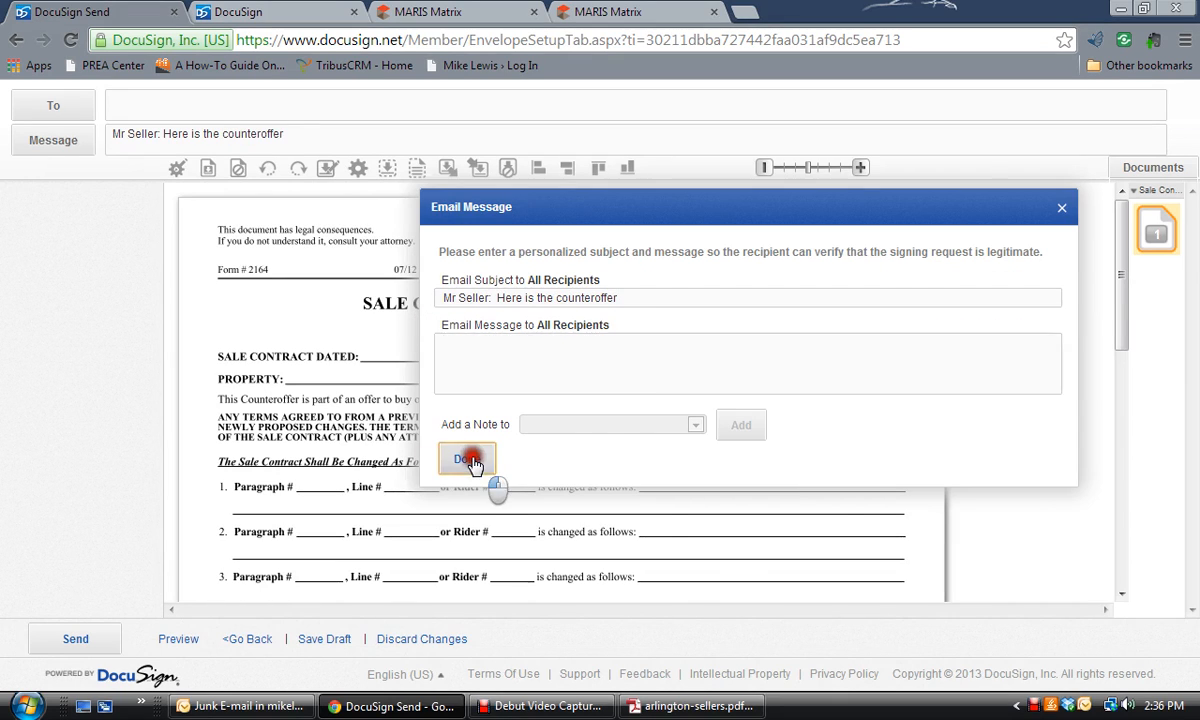
# - Add the first signer to the envelope using the second saved contact suggested for the recipient's email
pyautogui.click(108, 101)
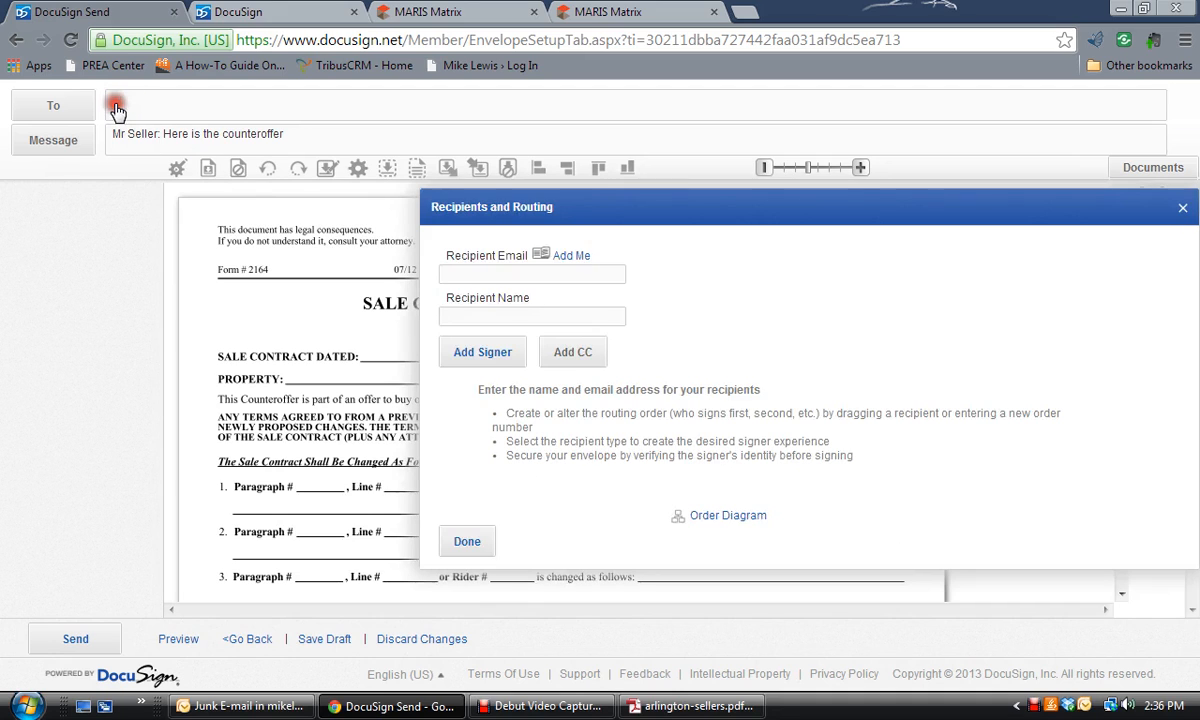
pyautogui.click(499, 277)
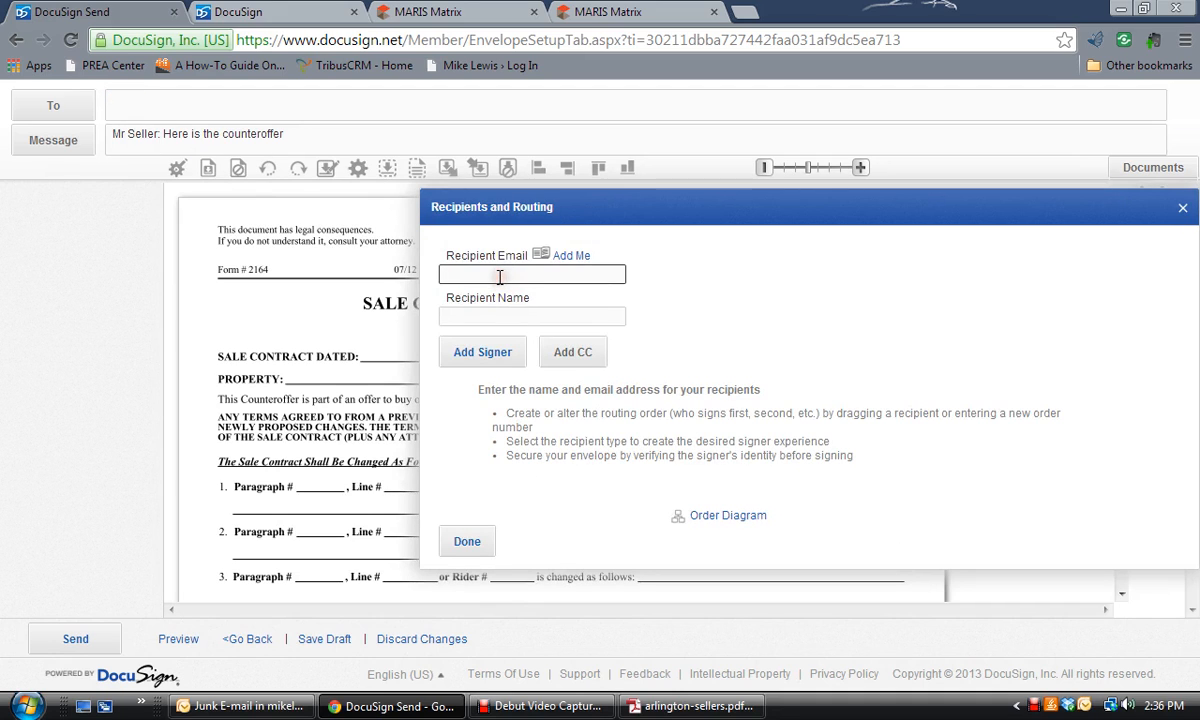
pyautogui.write('mlewis')
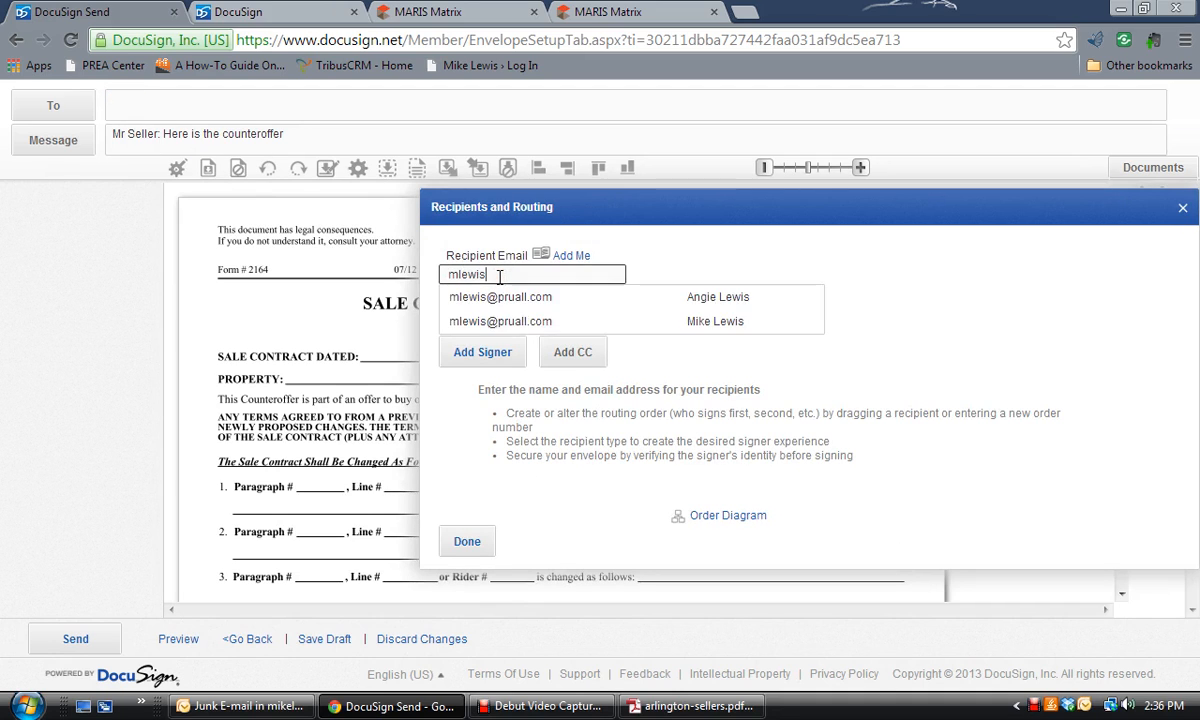
pyautogui.click(522, 318)
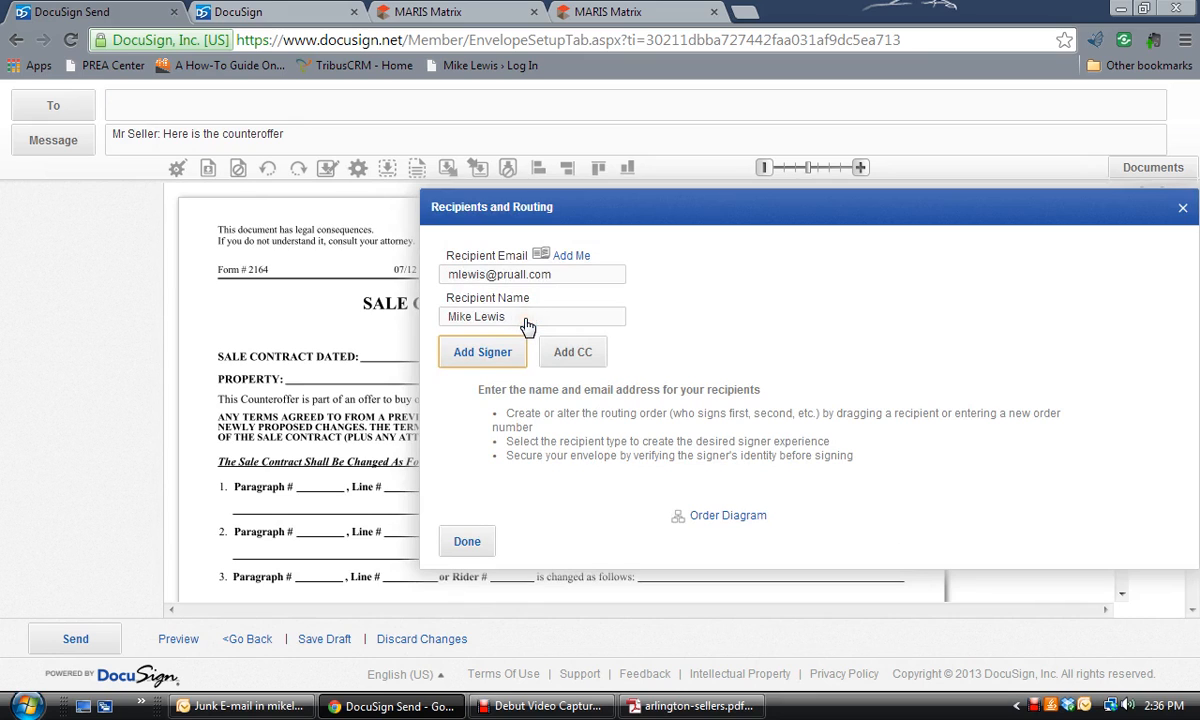
pyautogui.click(497, 358)
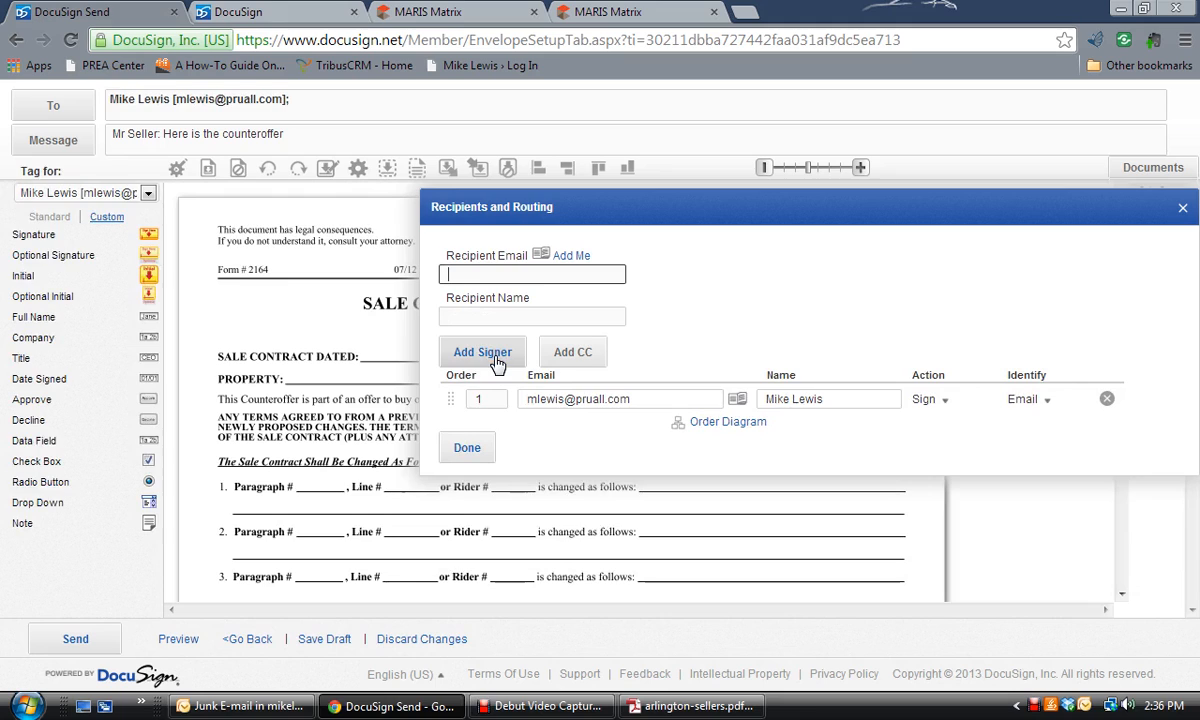
# - Add the other saved contact sharing that email address as a second signer and finish the recipient list
pyautogui.click(486, 273)
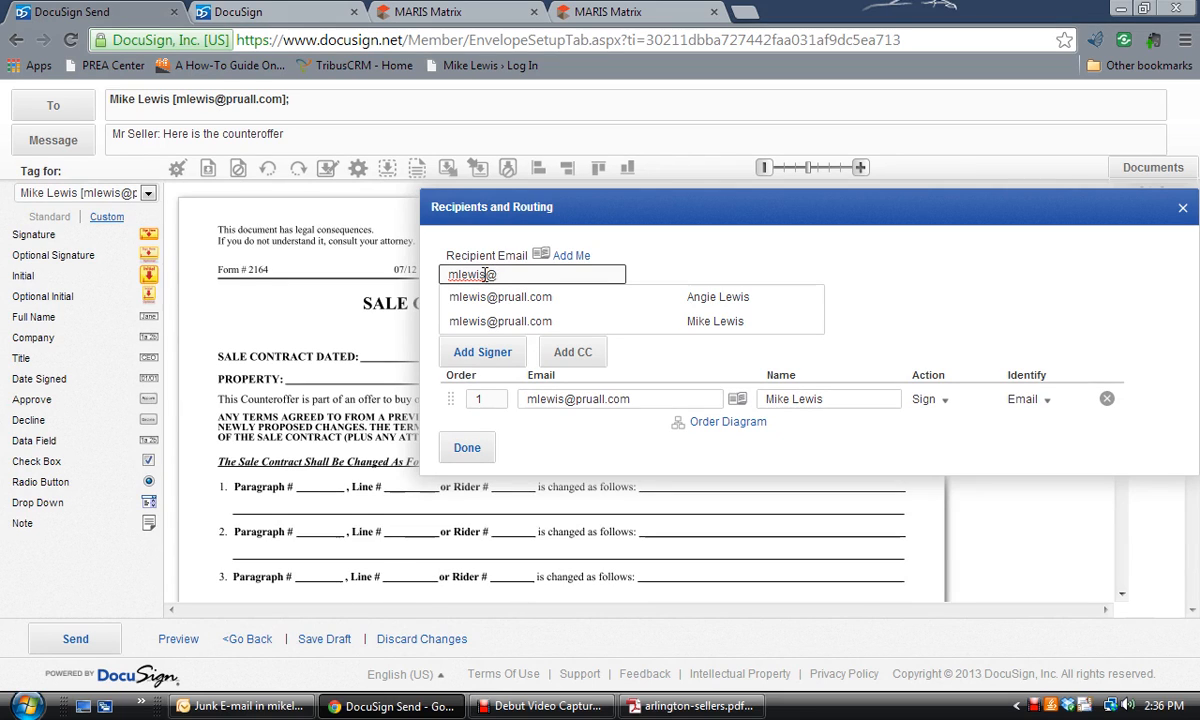
pyautogui.click(525, 298)
pyautogui.click(482, 352)
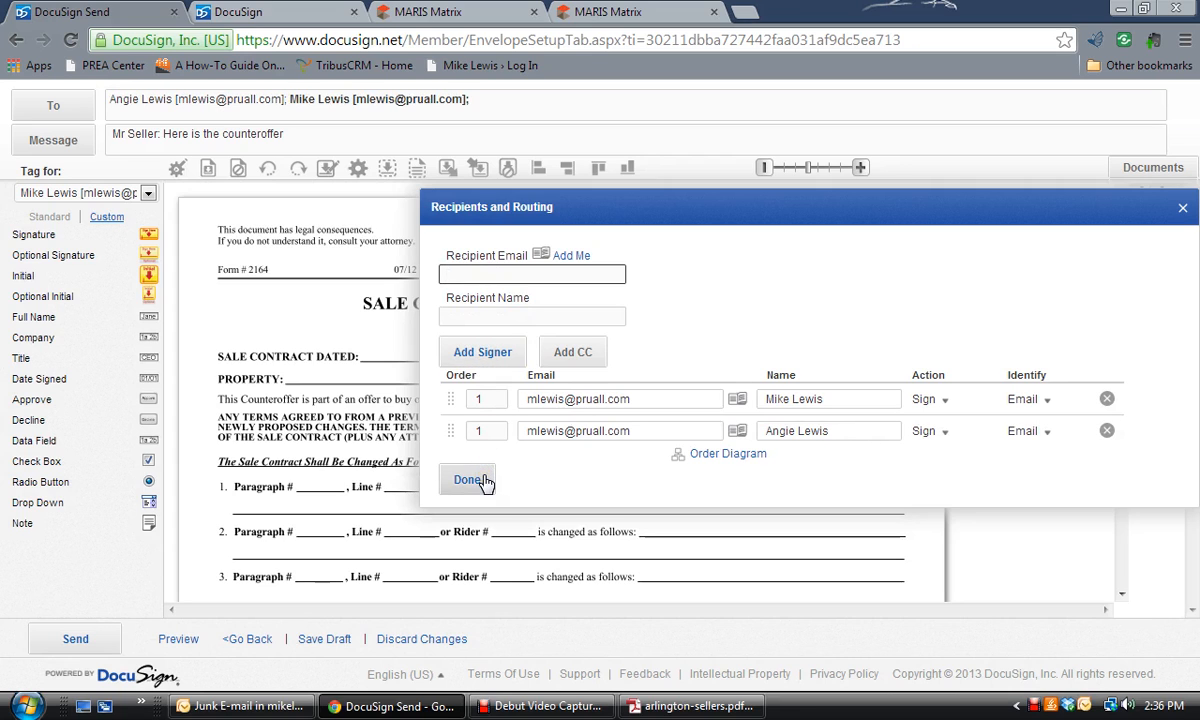
pyautogui.click(468, 480)
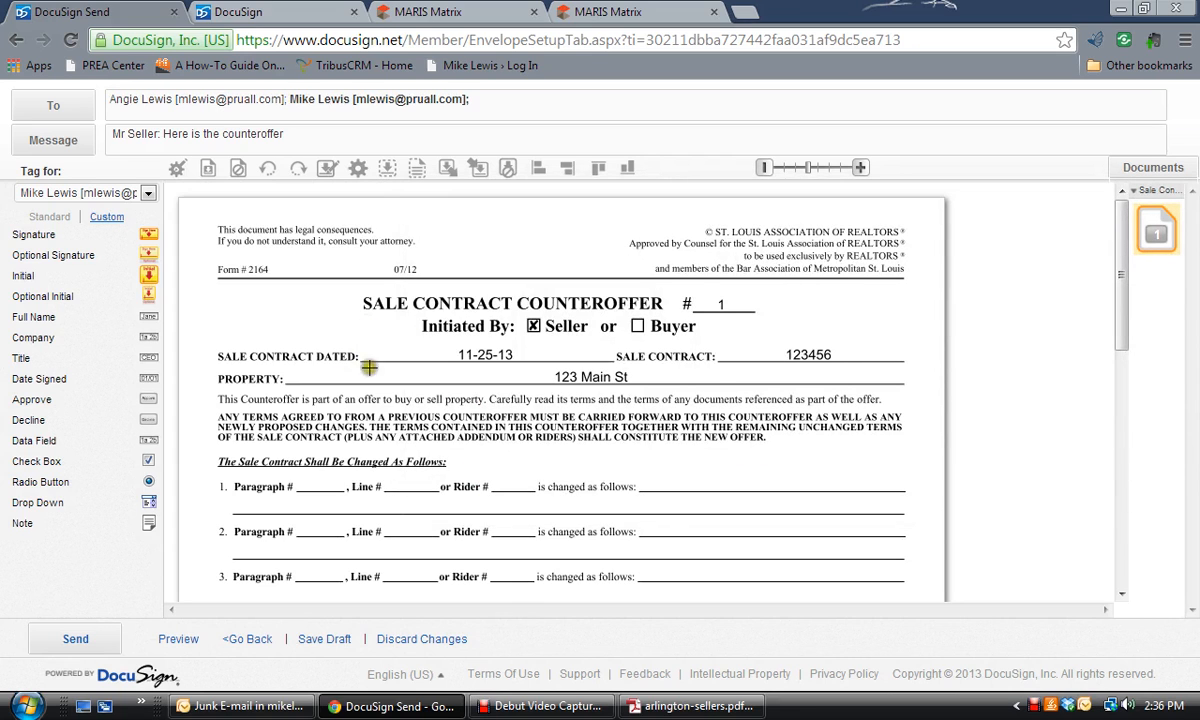
# - Place a signature tag for the second listed recipient on the first signature line below the expiration clause
pyautogui.scroll(-5, 331, 348)
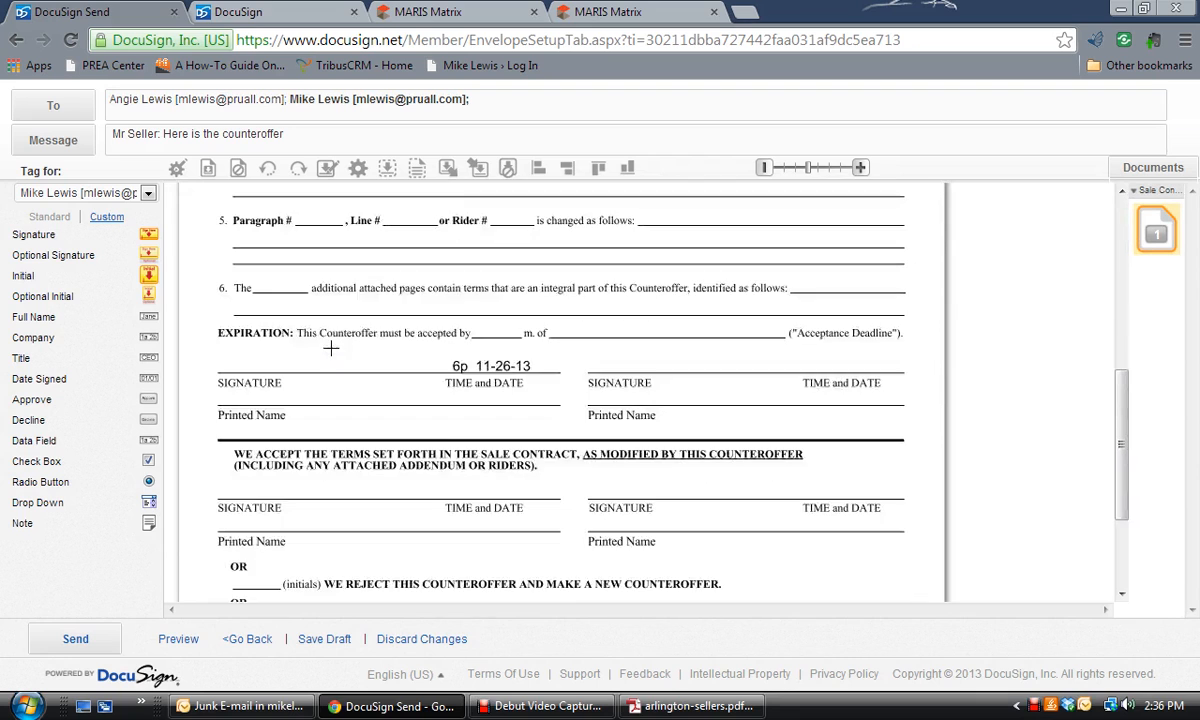
pyautogui.click(149, 193)
pyautogui.click(127, 224)
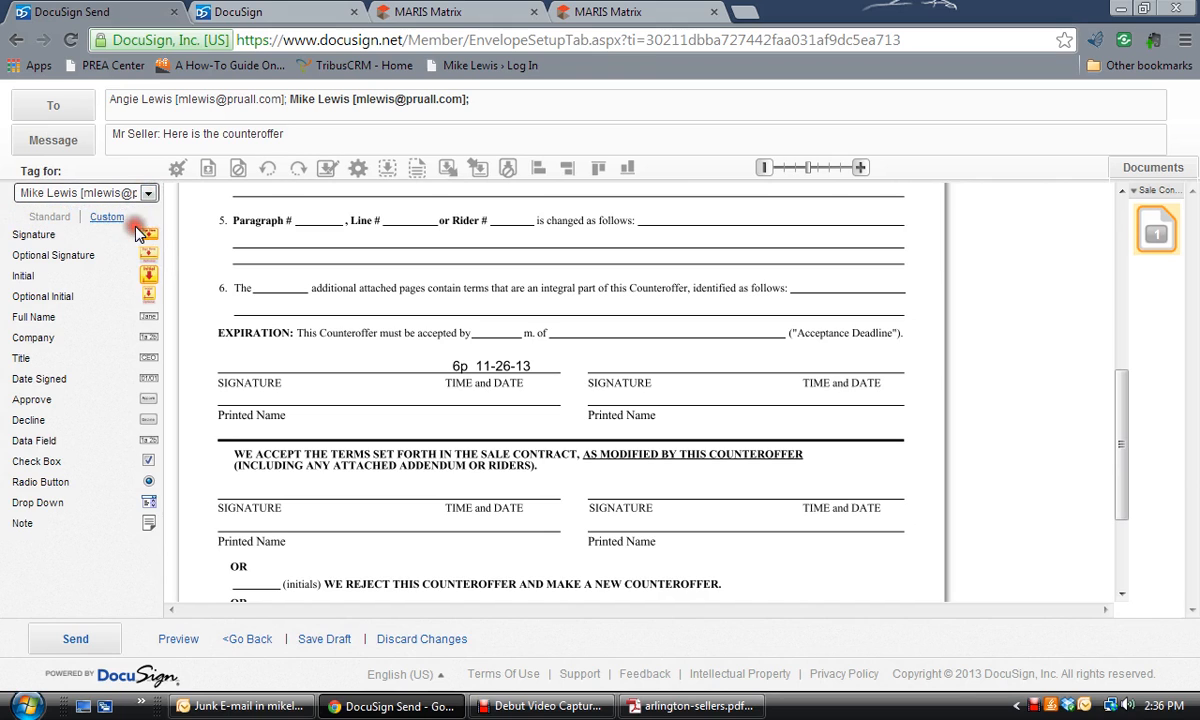
pyautogui.moveTo(148, 243)
pyautogui.mouseDown()
pyautogui.moveTo(245, 355)
pyautogui.moveTo(220, 356)
pyautogui.moveTo(221, 346)
pyautogui.mouseUp()
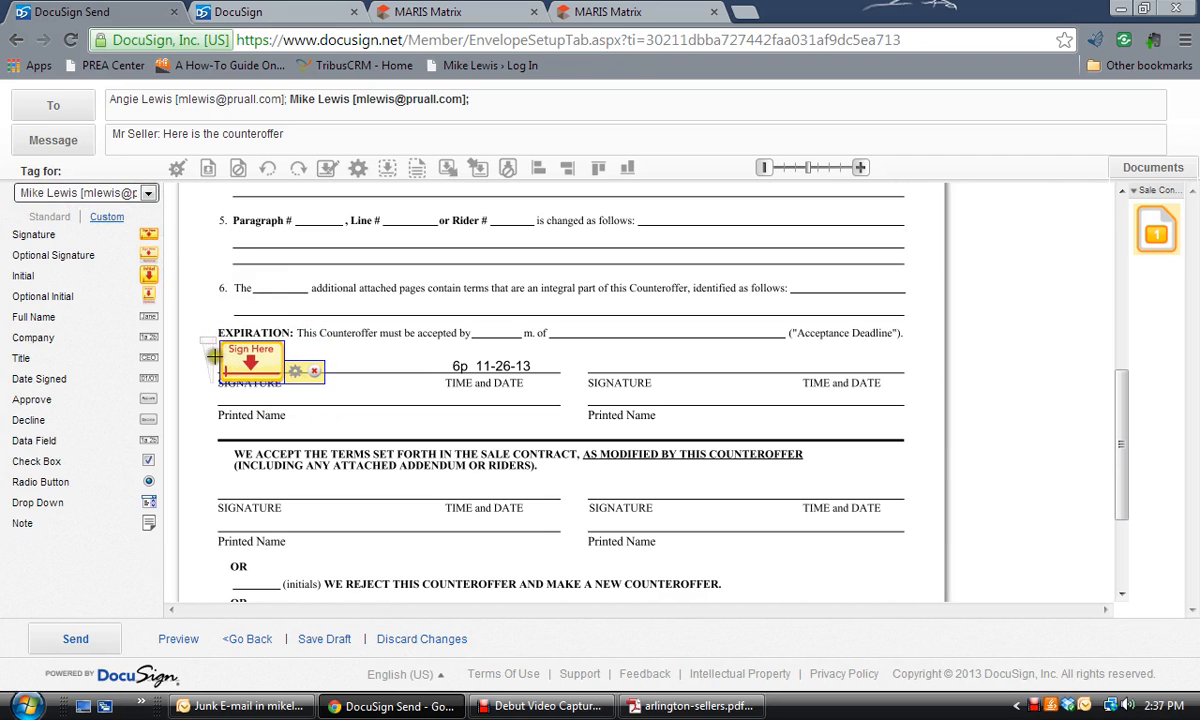
# - Place a signature tag for the first listed recipient on the other signature line below the expiration clause and shrink it slightly
pyautogui.click(148, 192)
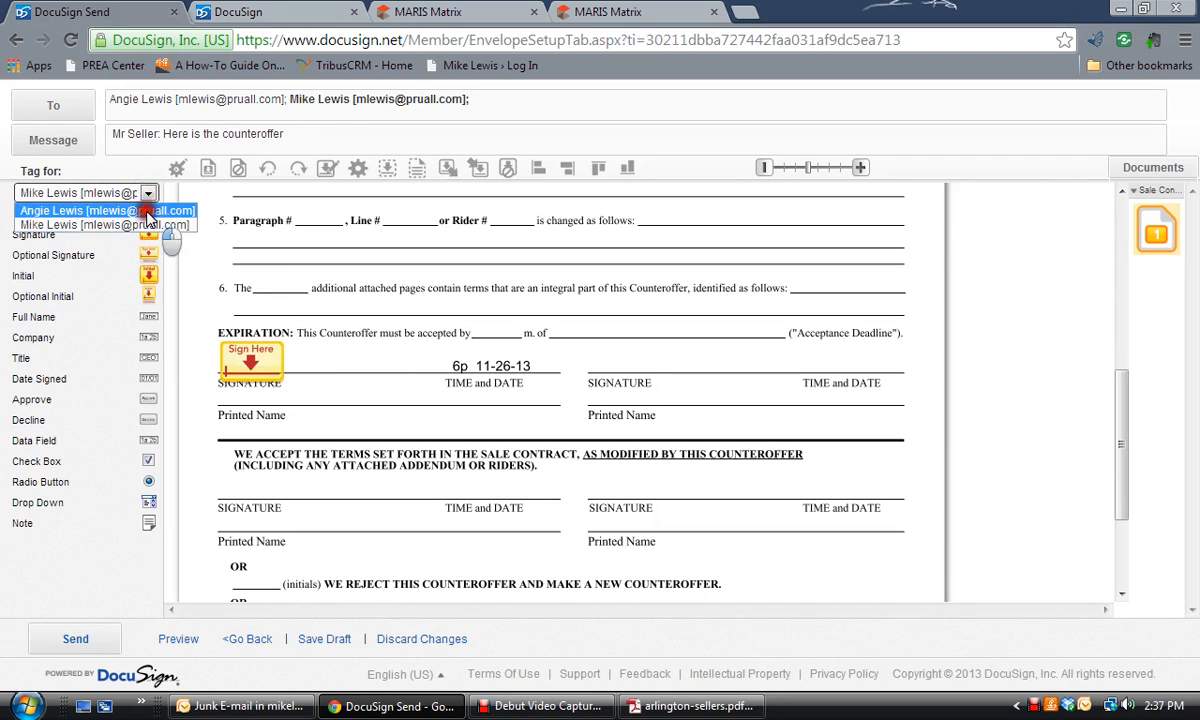
pyautogui.click(145, 212)
pyautogui.moveTo(148, 234)
pyautogui.mouseDown()
pyautogui.moveTo(430, 350)
pyautogui.moveTo(600, 362)
pyautogui.moveTo(592, 350)
pyautogui.mouseUp()
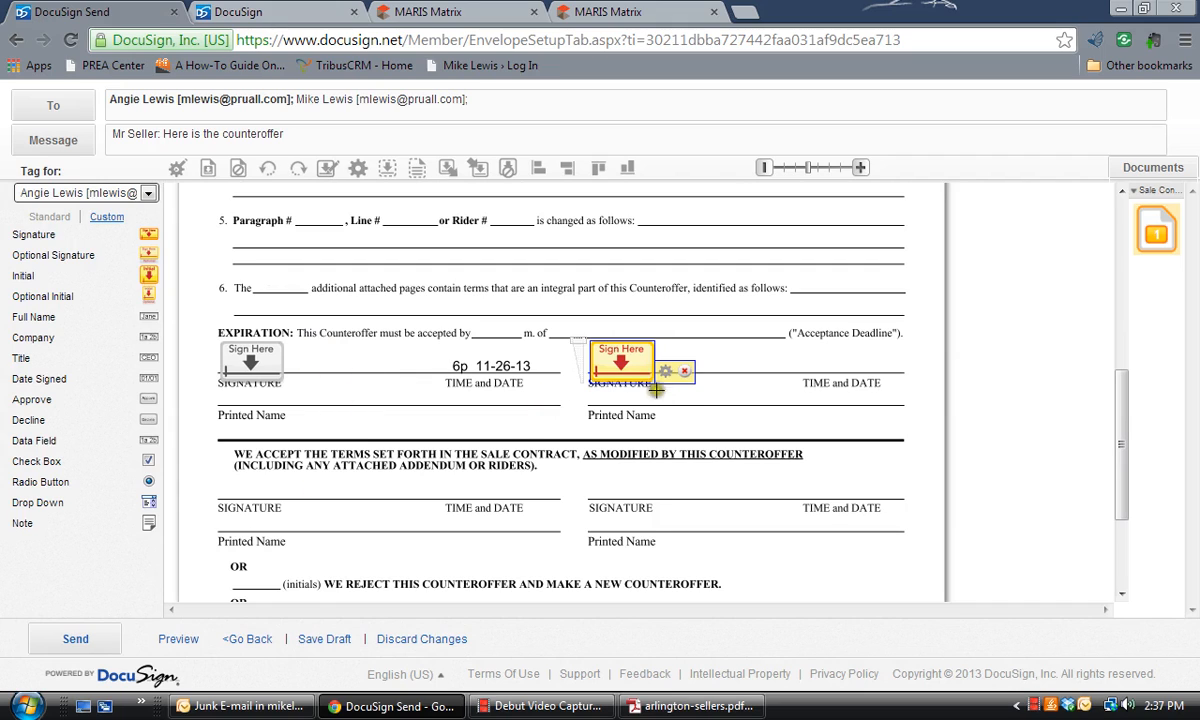
pyautogui.moveTo(580, 342); pyautogui.dragTo(578, 358)
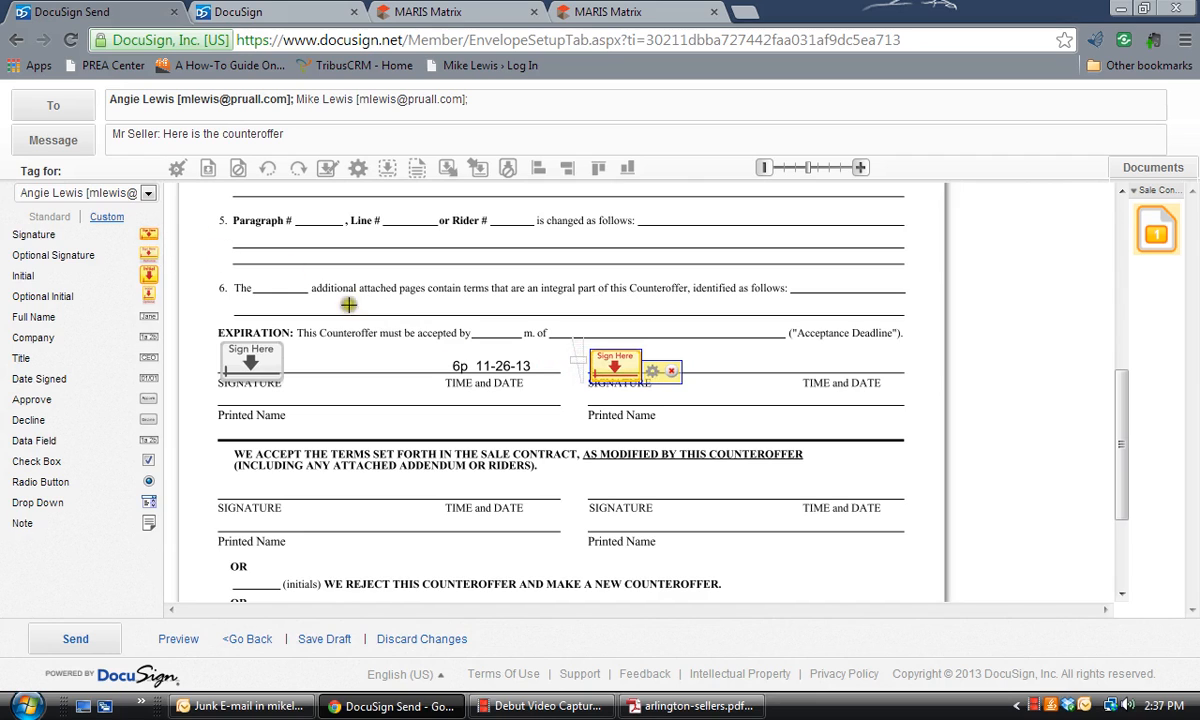
# - Try placing two initial tags beneath the first listed recipient's signature tag and remove them again
pyautogui.moveTo(147, 273)
pyautogui.mouseDown()
pyautogui.moveTo(605, 440)
pyautogui.moveTo(632, 392)
pyautogui.moveTo(602, 384)
pyautogui.mouseUp()
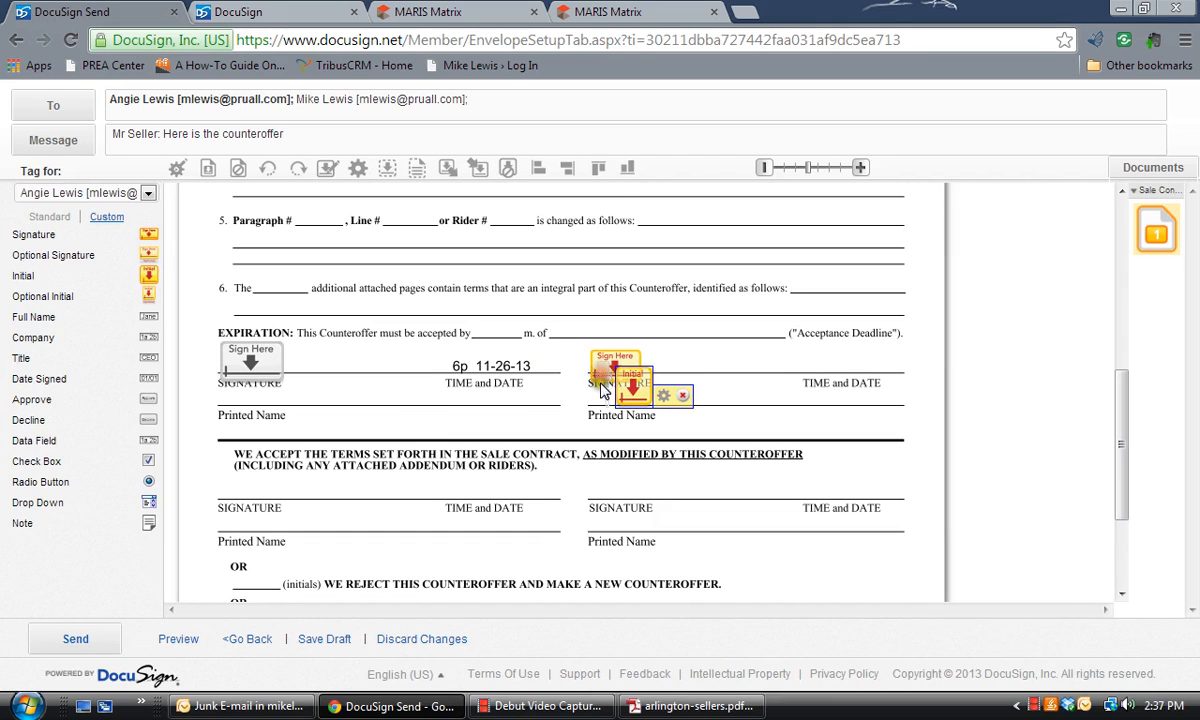
pyautogui.click(602, 388)
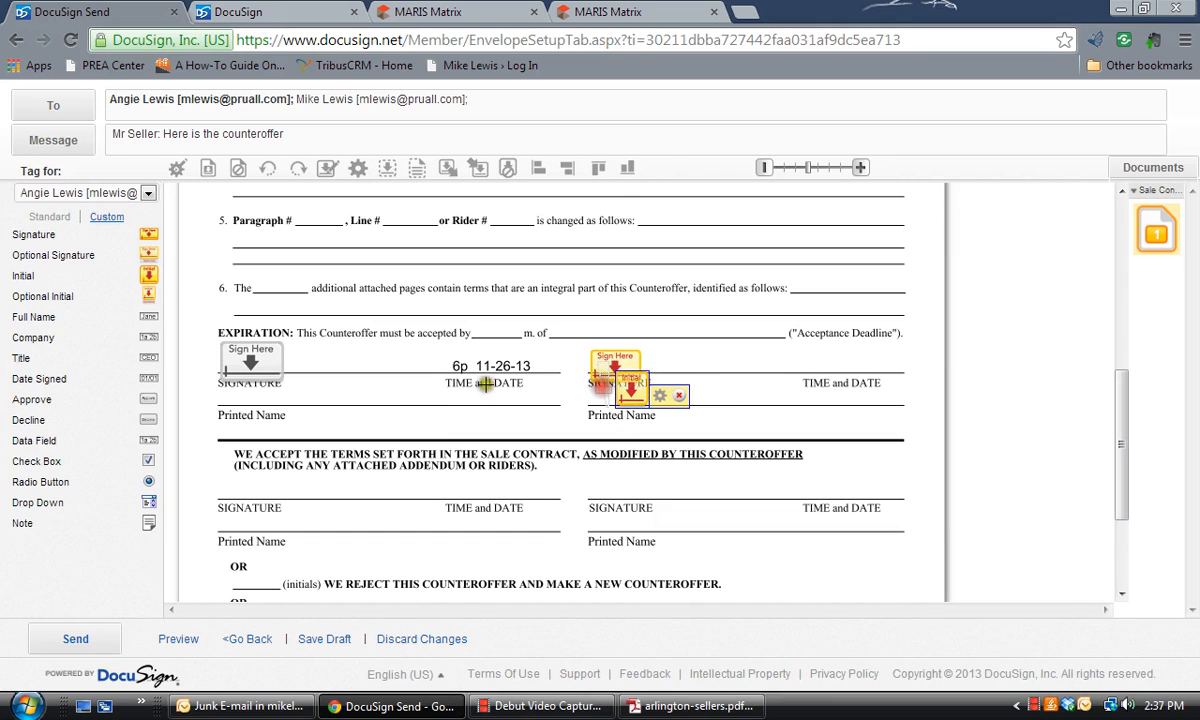
pyautogui.moveTo(150, 276); pyautogui.dragTo(650, 410)
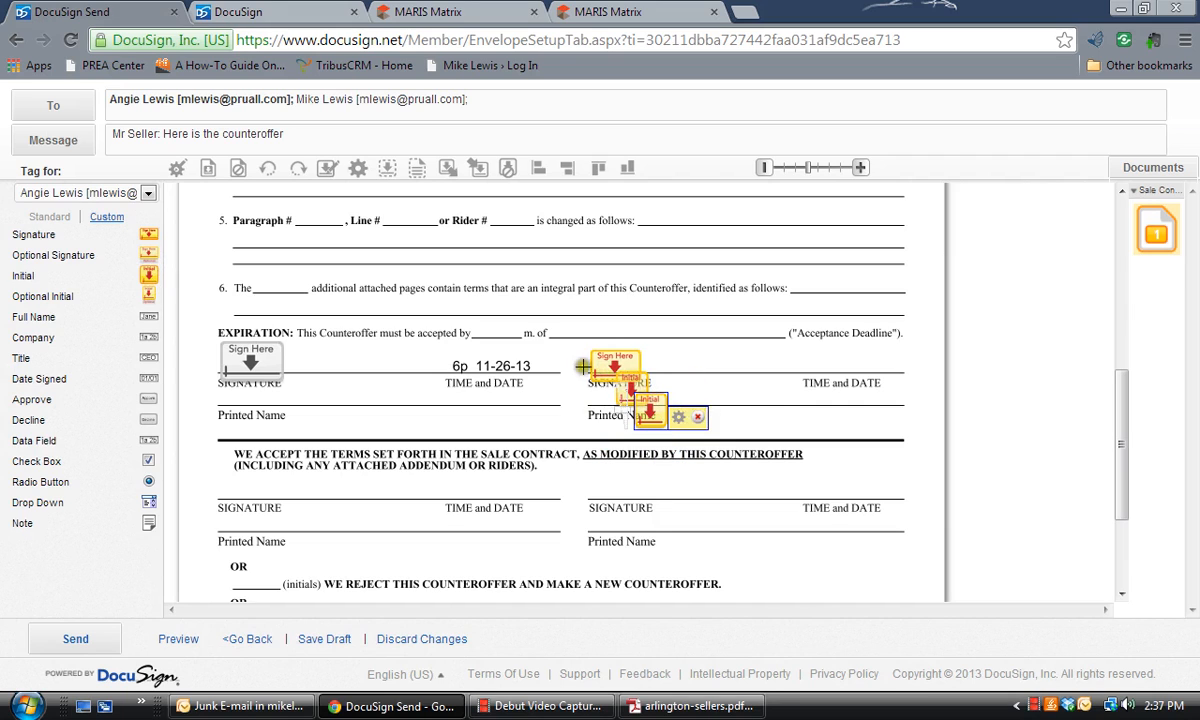
pyautogui.click(697, 417)
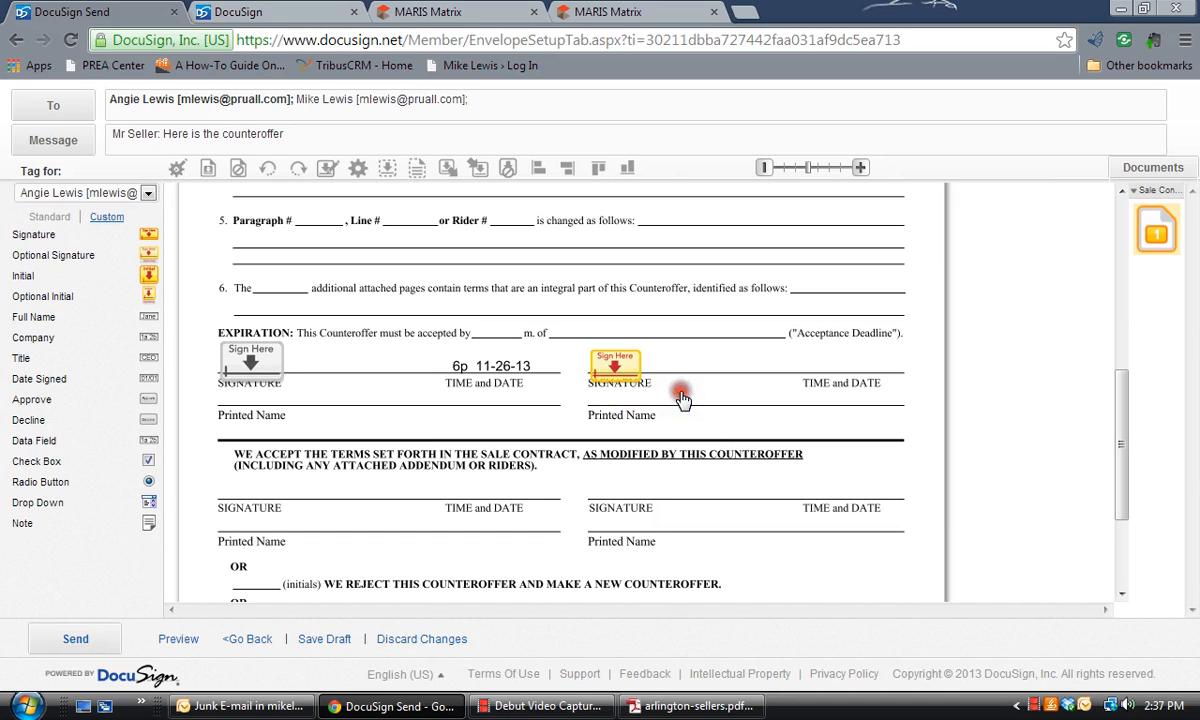
# - Enlarge the first listed recipient's signature tag to full size and nudge it into position on the signature line
pyautogui.click(613, 370)
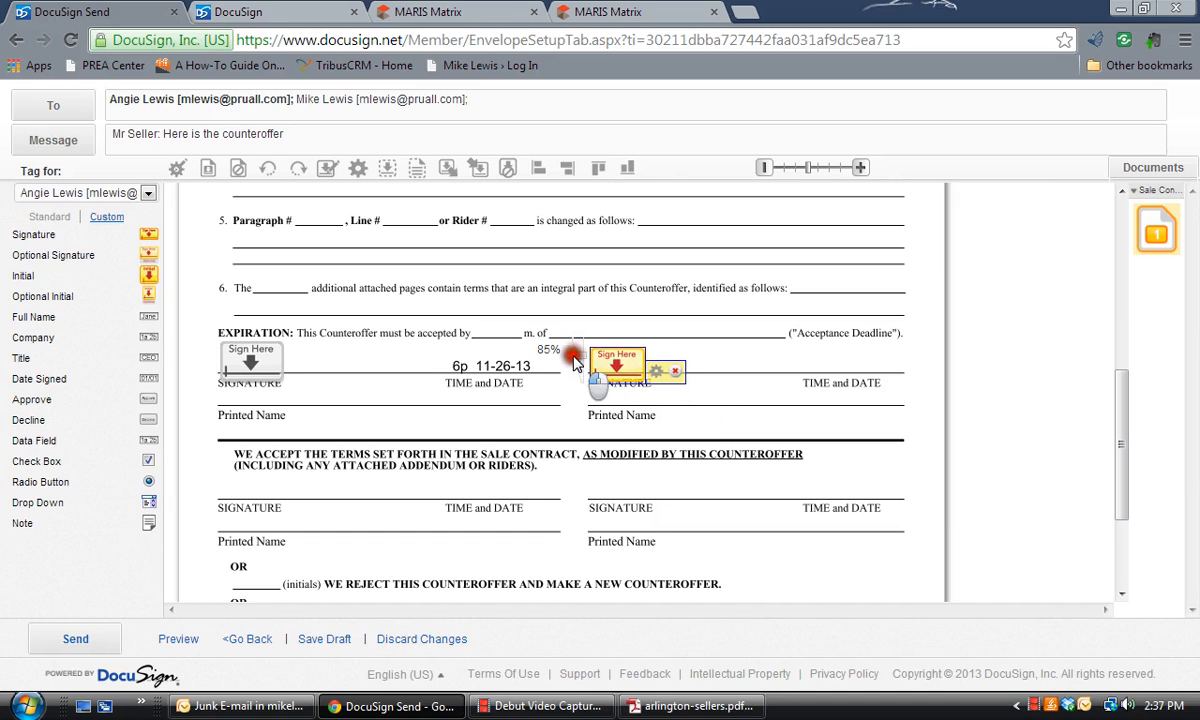
pyautogui.moveTo(573, 356); pyautogui.dragTo(577, 335)
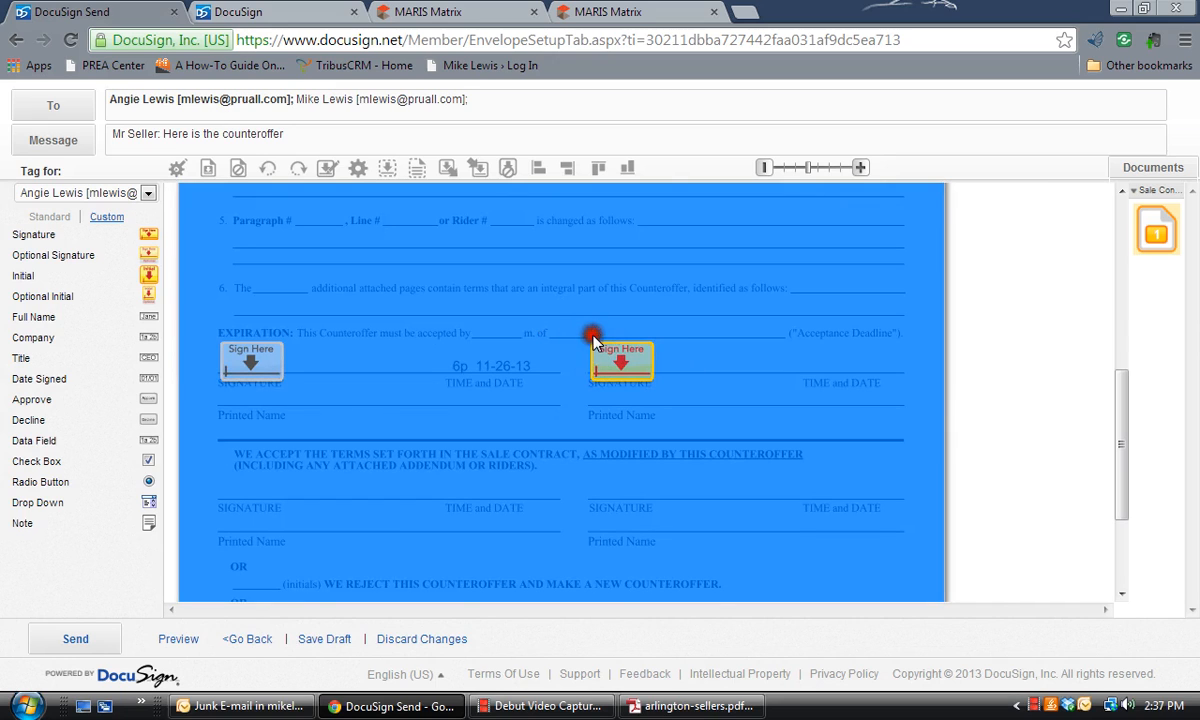
pyautogui.click(960, 265)
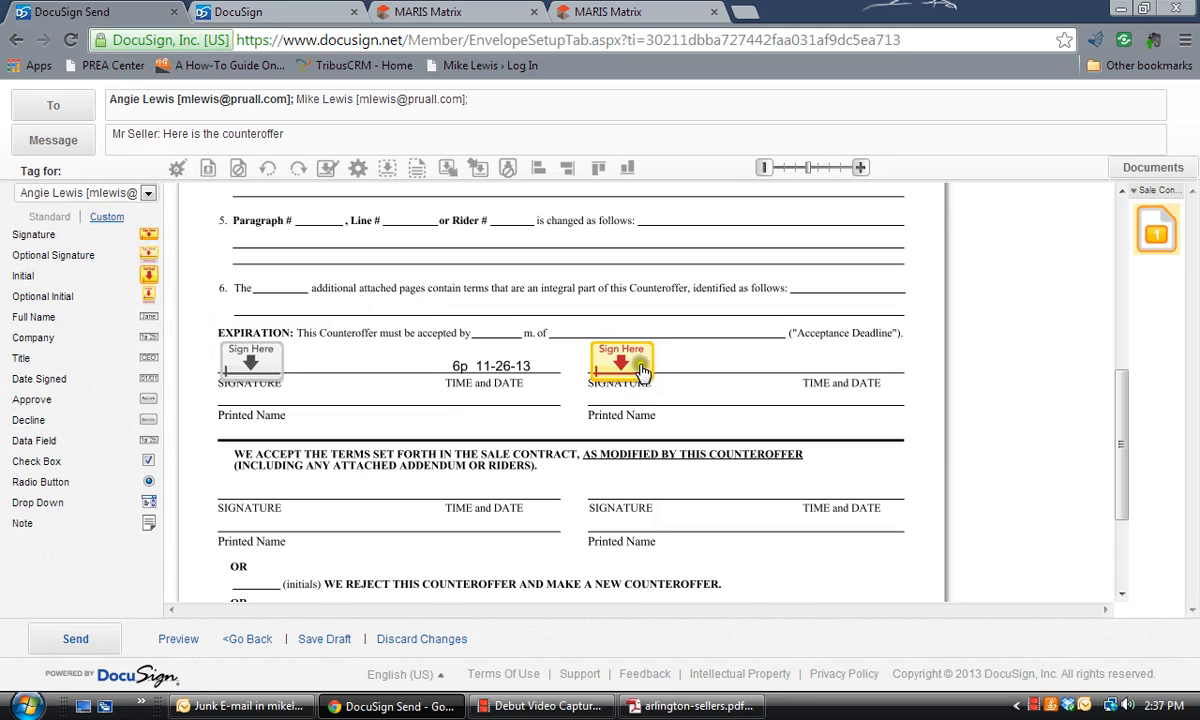
pyautogui.moveTo(632, 365)
pyautogui.mouseDown()
pyautogui.moveTo(552, 447)
pyautogui.moveTo(475, 455)
pyautogui.moveTo(460, 475)
pyautogui.moveTo(598, 338)
pyautogui.moveTo(630, 378)
pyautogui.mouseUp()
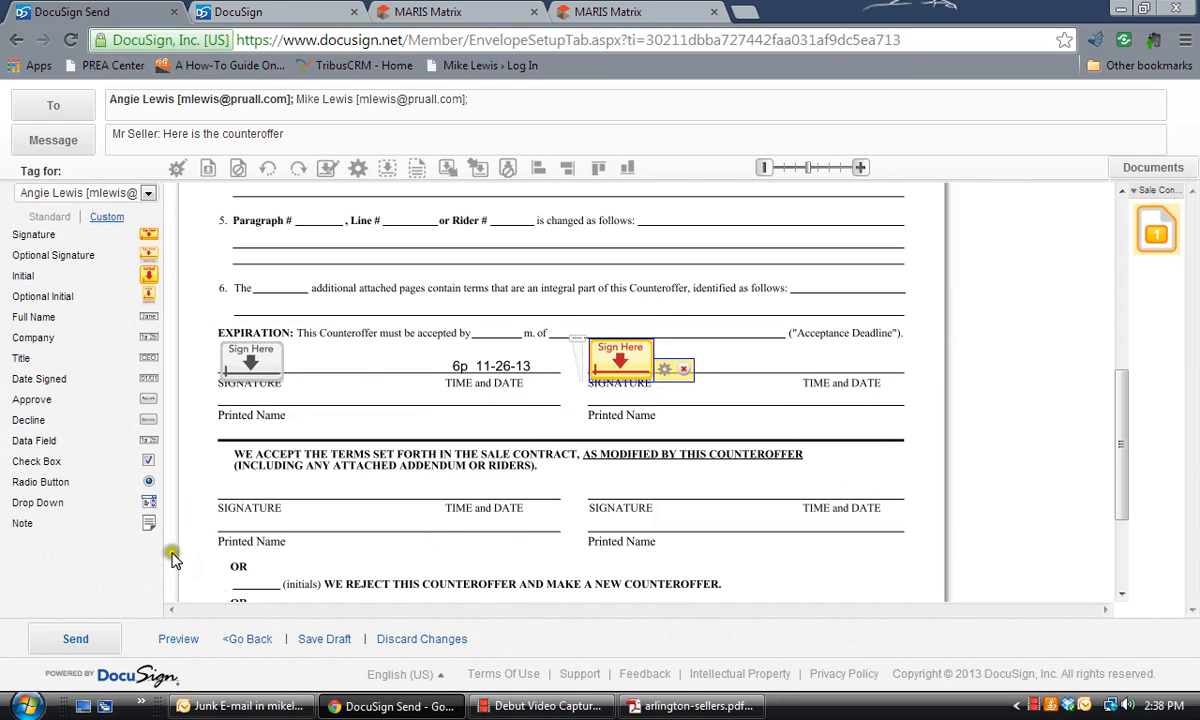
# - Preview the document as each of the two signers and send the counteroffer envelope
pyautogui.click(178, 640)
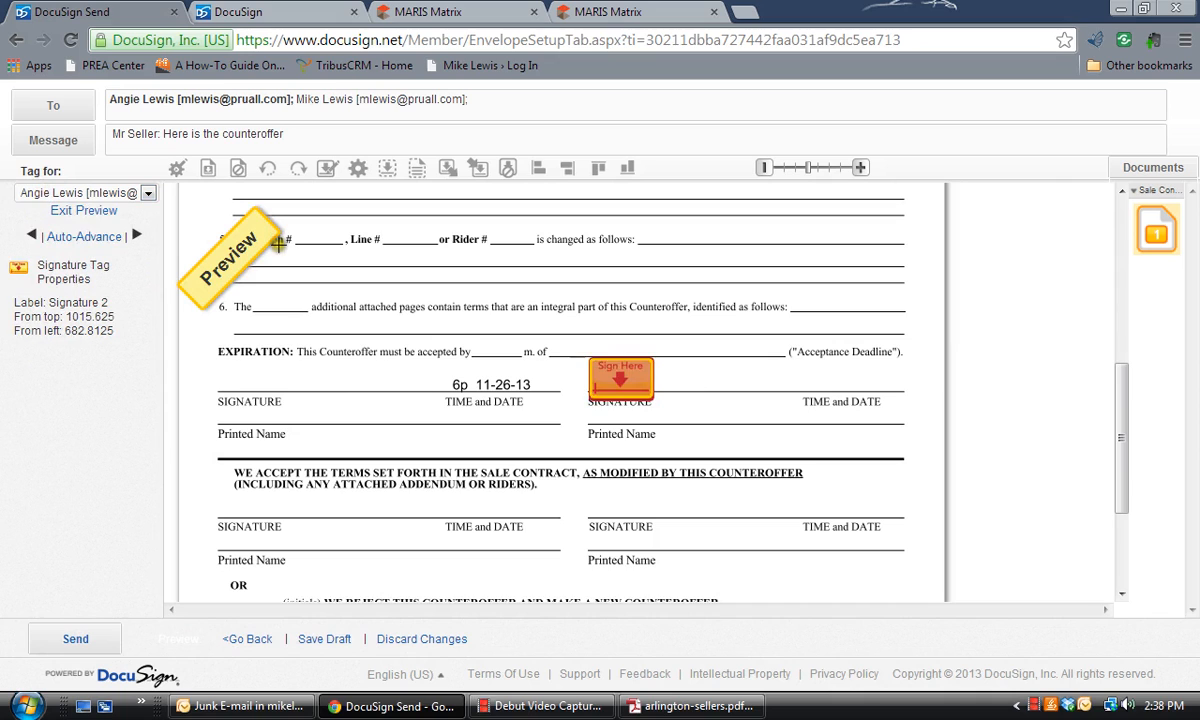
pyautogui.click(148, 192)
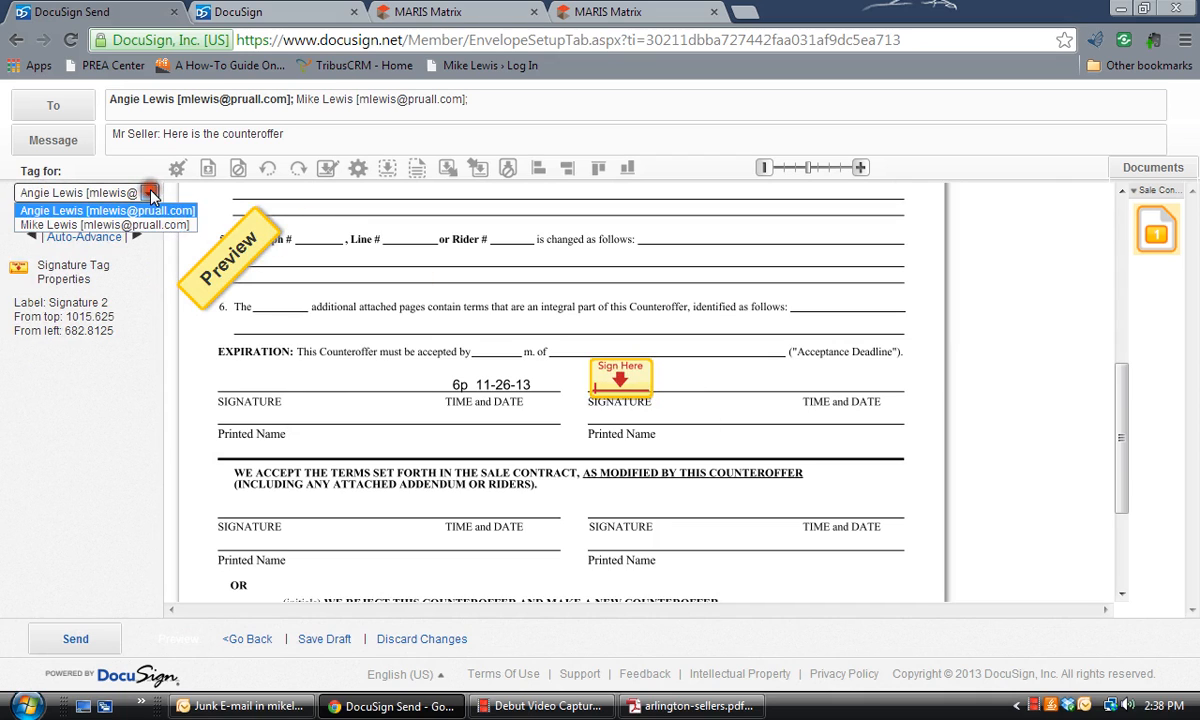
pyautogui.click(108, 224)
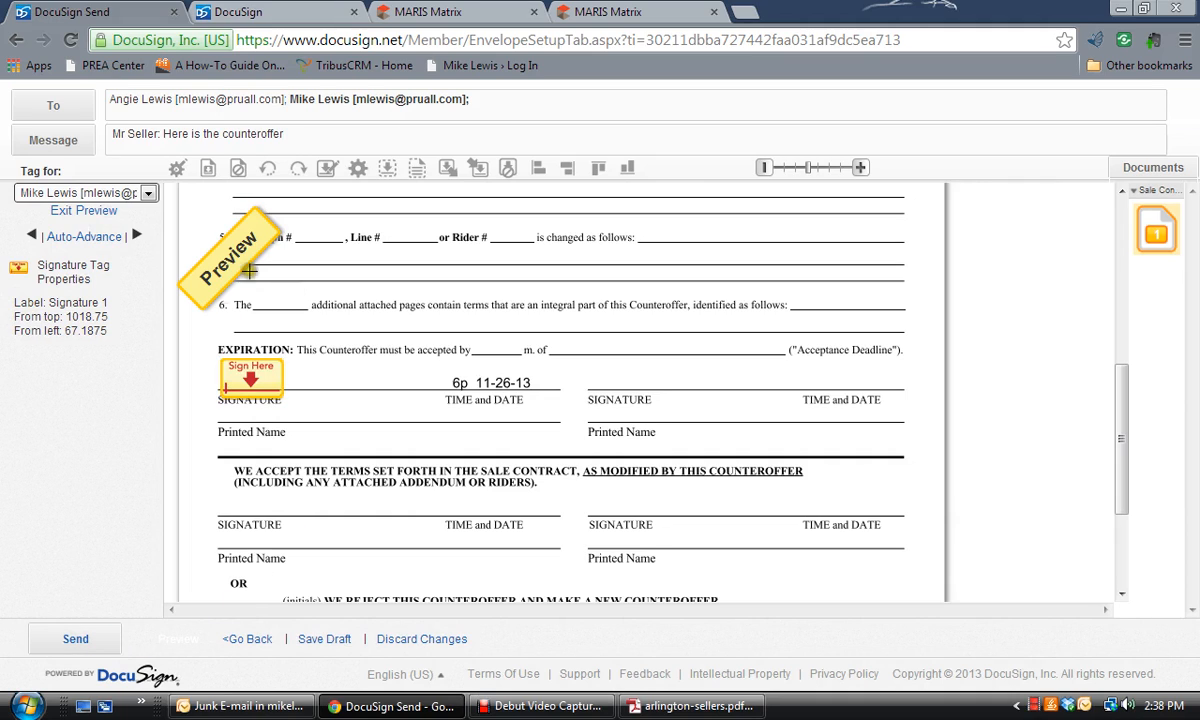
pyautogui.click(78, 642)
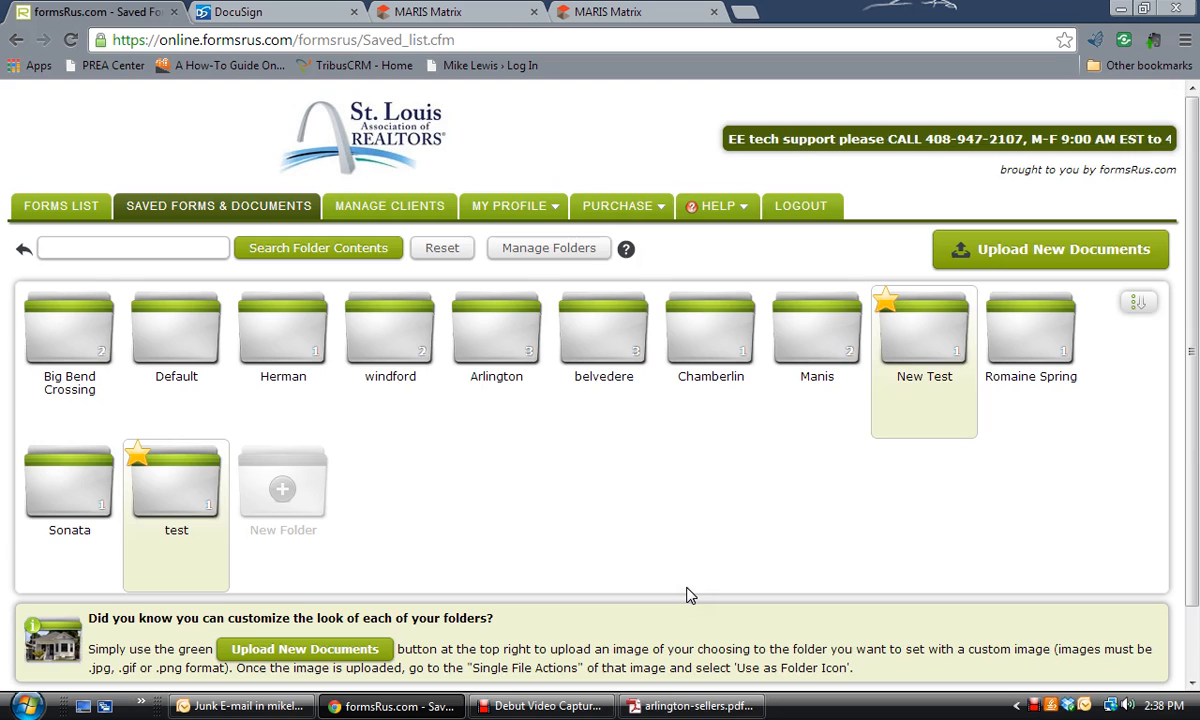
# - Look through the MARIS Matrix listings and the Arlington supplement files, and switch to the seller's disclosure in Adobe Reader
pyautogui.click(268, 10)
pyautogui.click(425, 10)
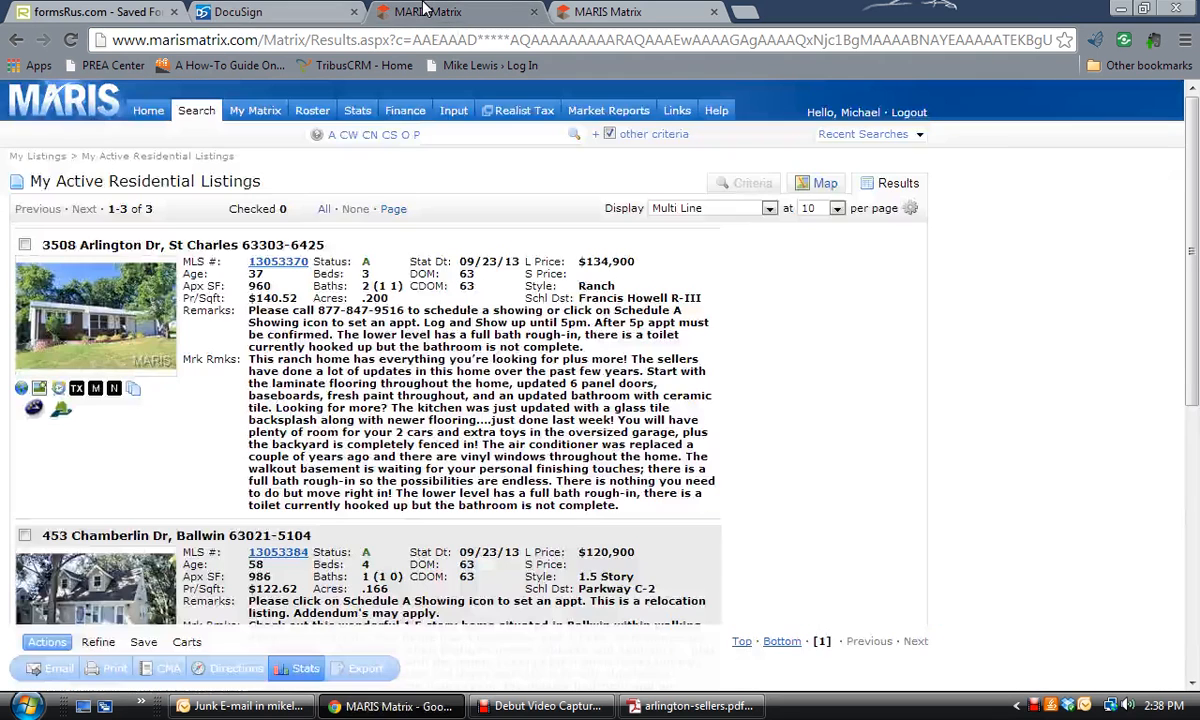
pyautogui.click(566, 11)
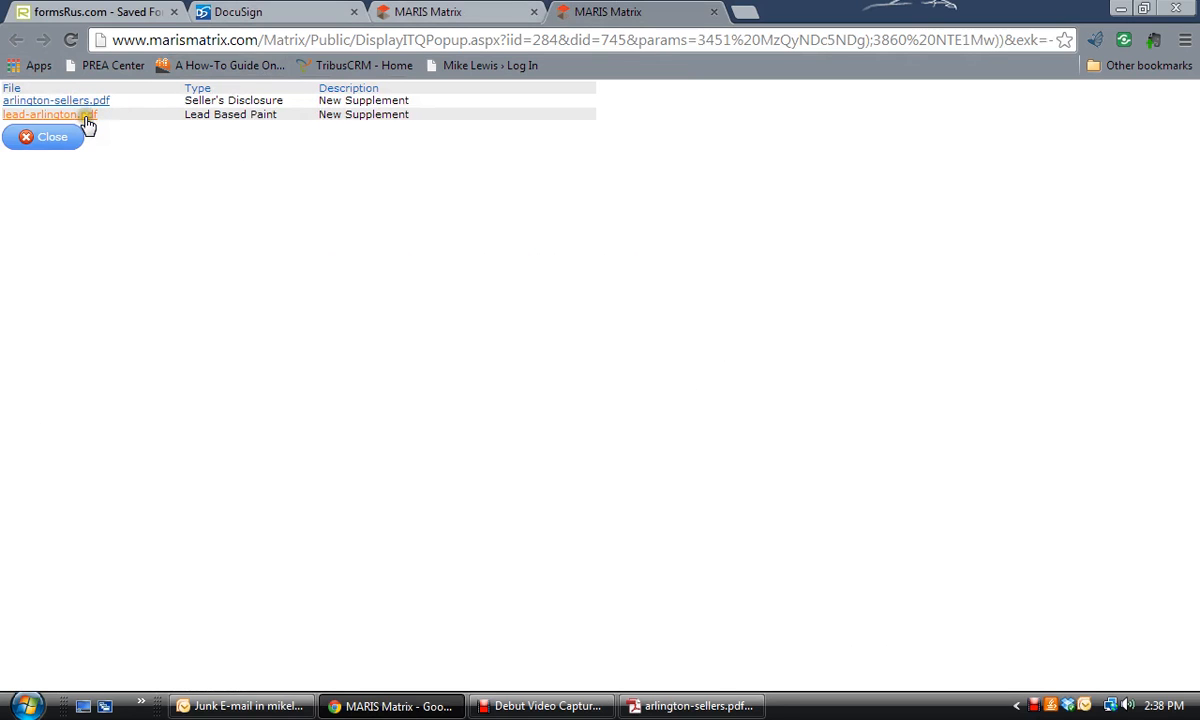
pyautogui.click(668, 709)
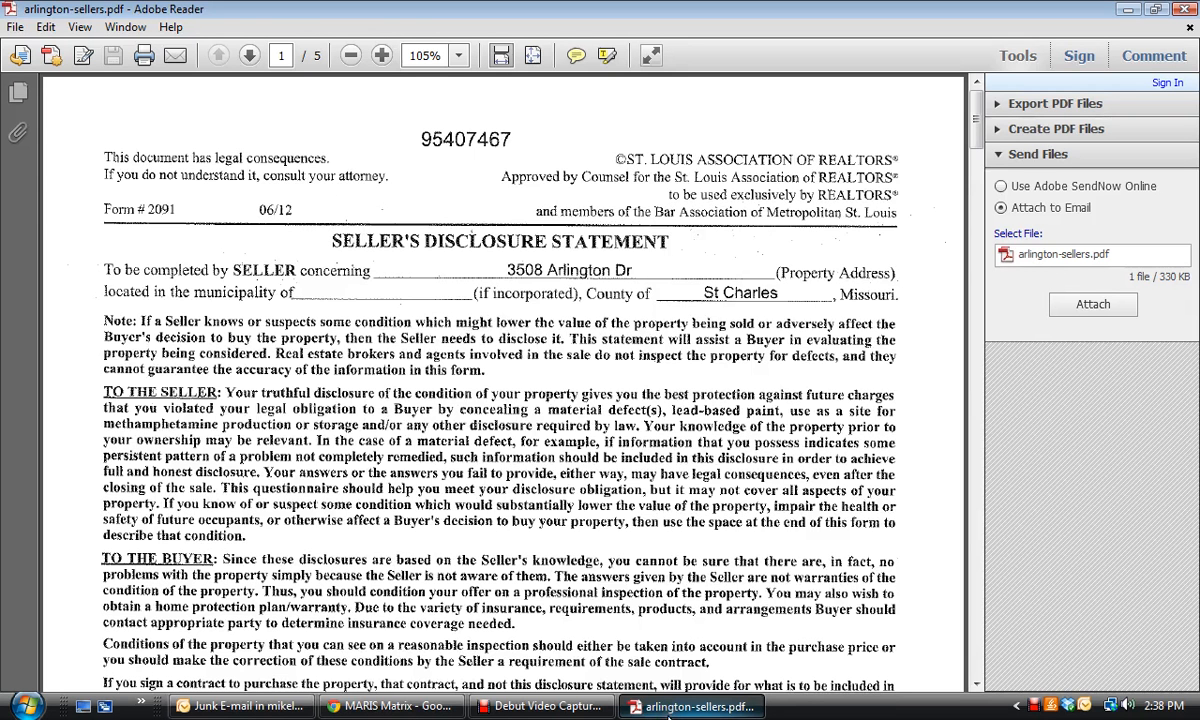
# - Save a PDF copy of the seller's disclosure to the Desktop as arlington-sellers
pyautogui.click(15, 27)
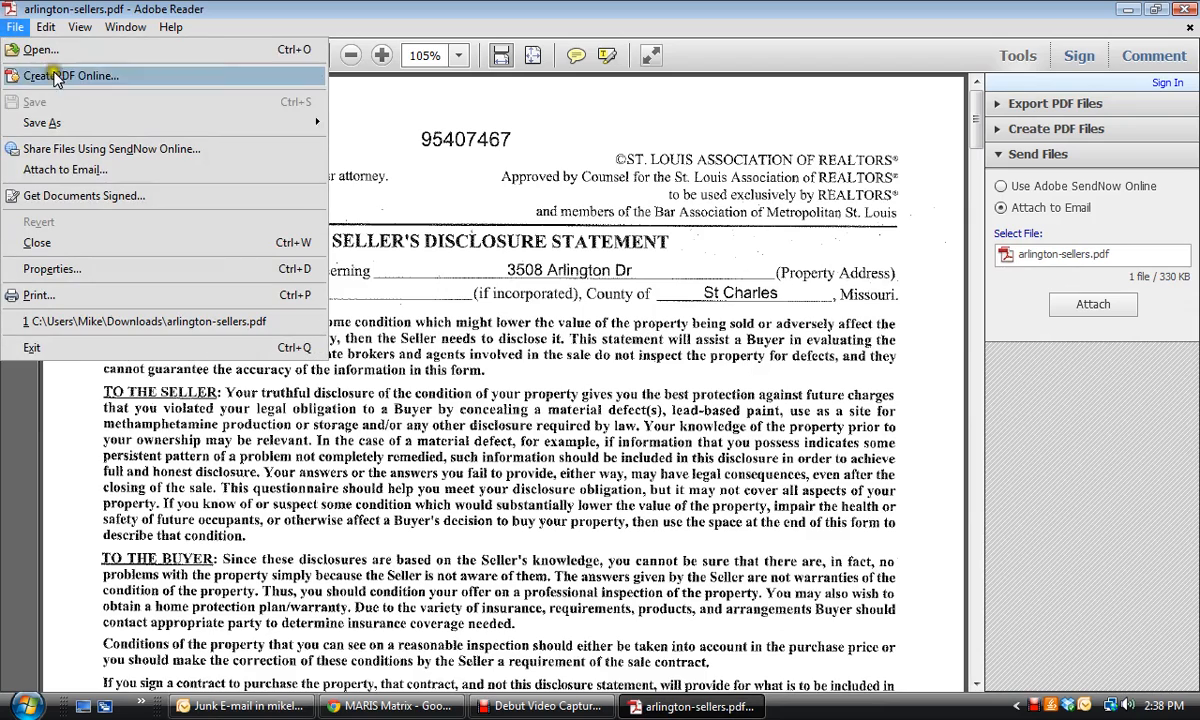
pyautogui.moveTo(57, 125)
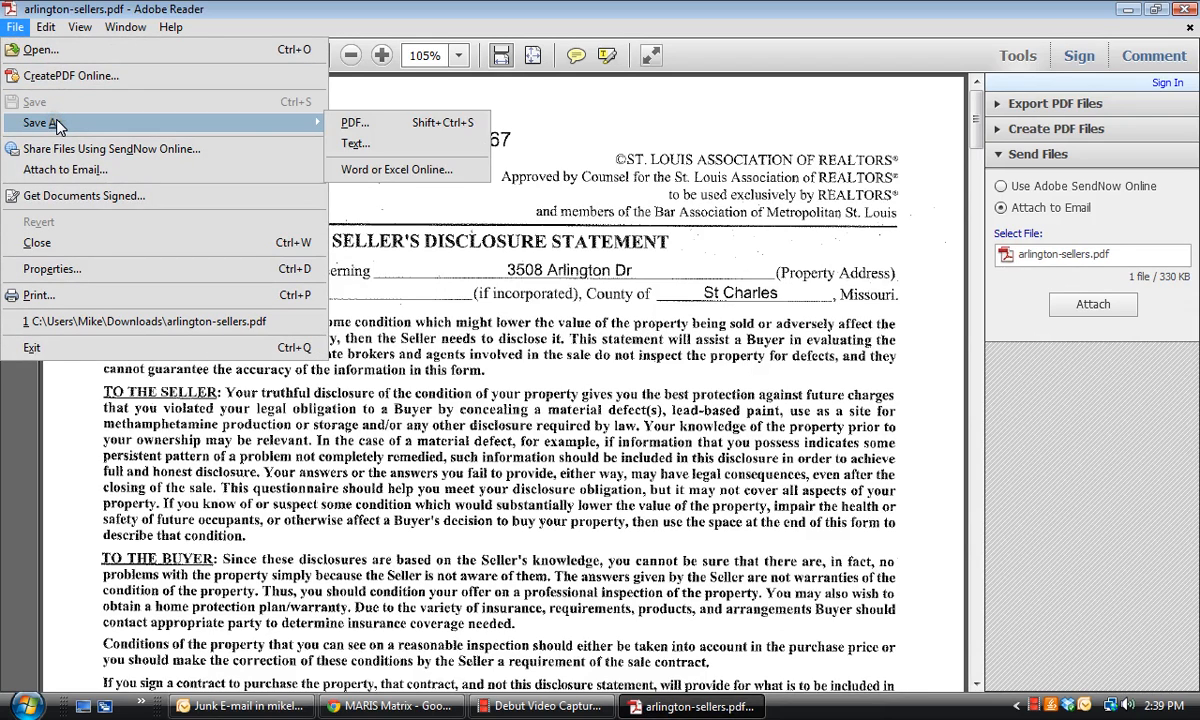
pyautogui.click(352, 120)
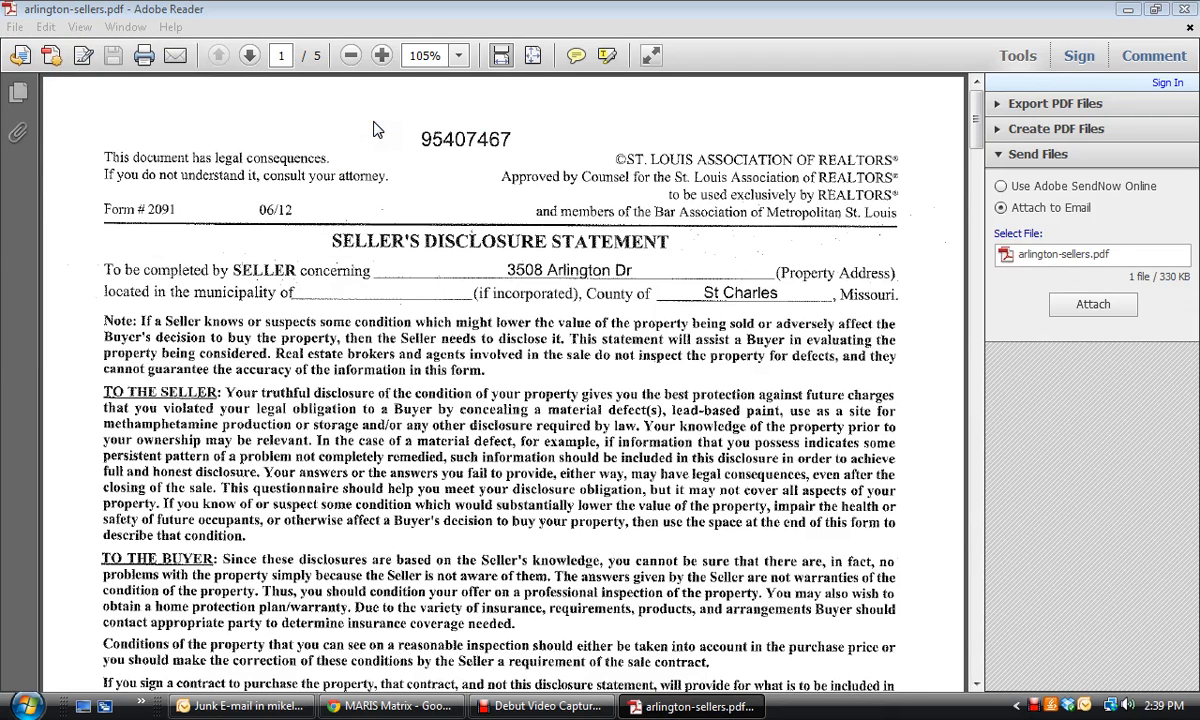
pyautogui.click(338, 287)
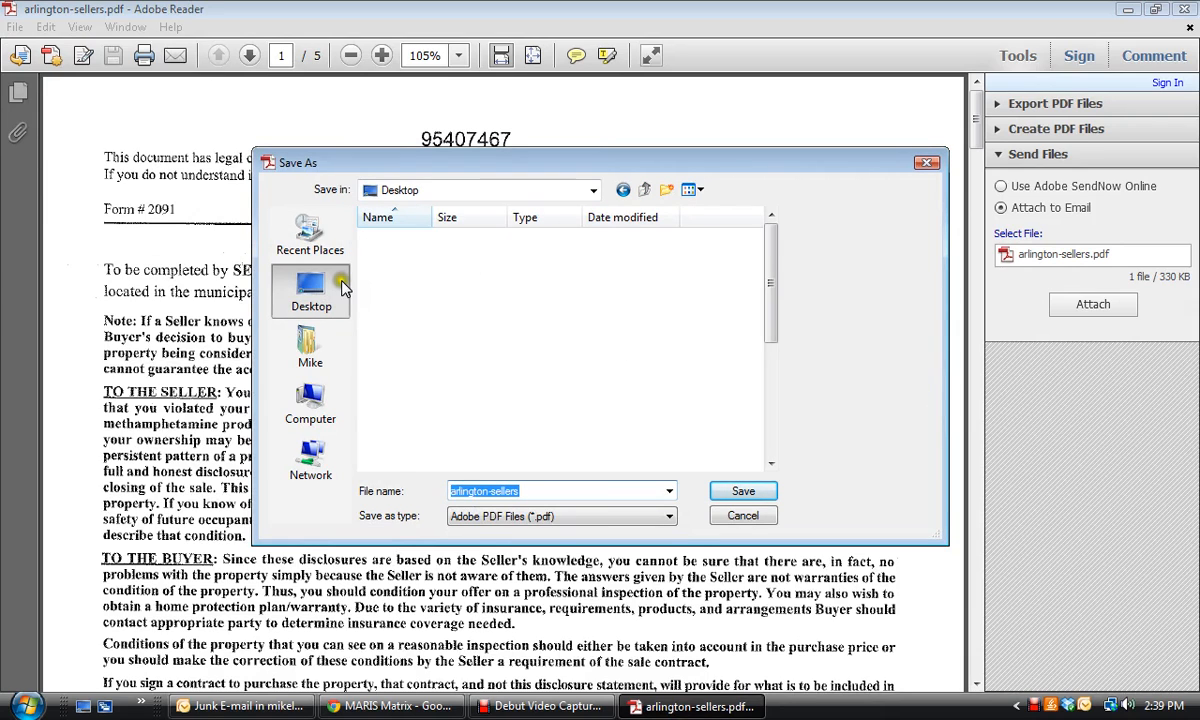
pyautogui.click(743, 493)
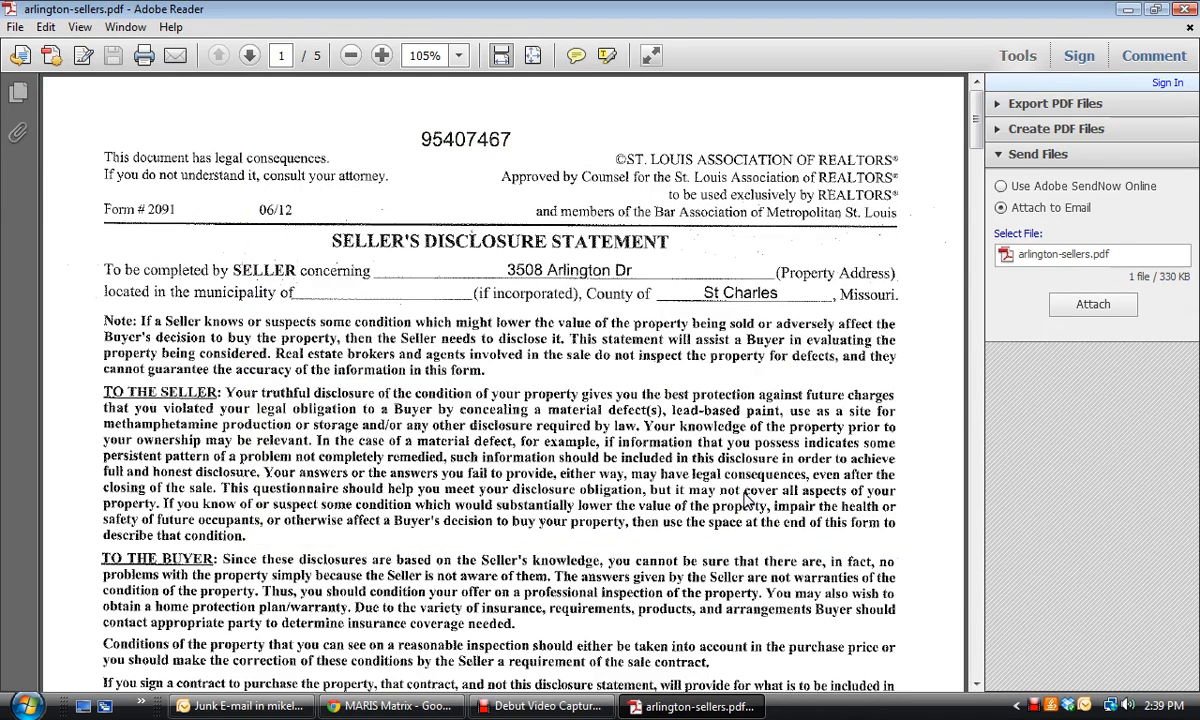
# - Switch back to DocuSign in the browser and start a new envelope
pyautogui.click(421, 708)
pyautogui.click(262, 10)
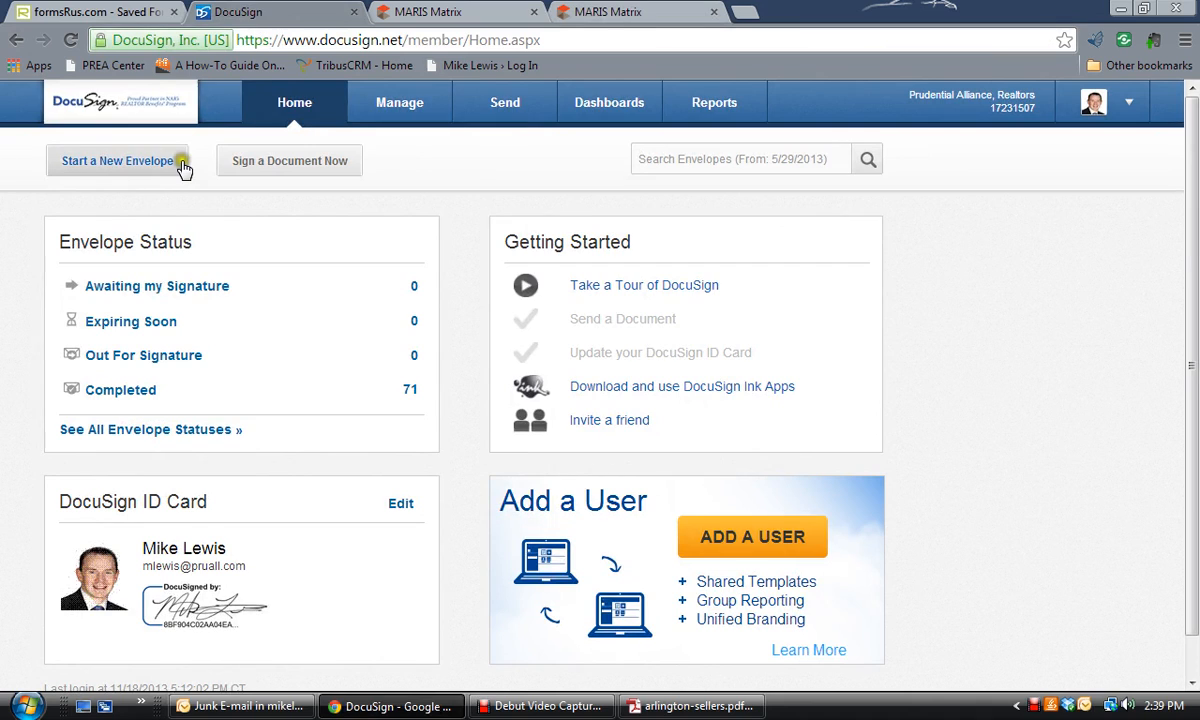
pyautogui.click(120, 163)
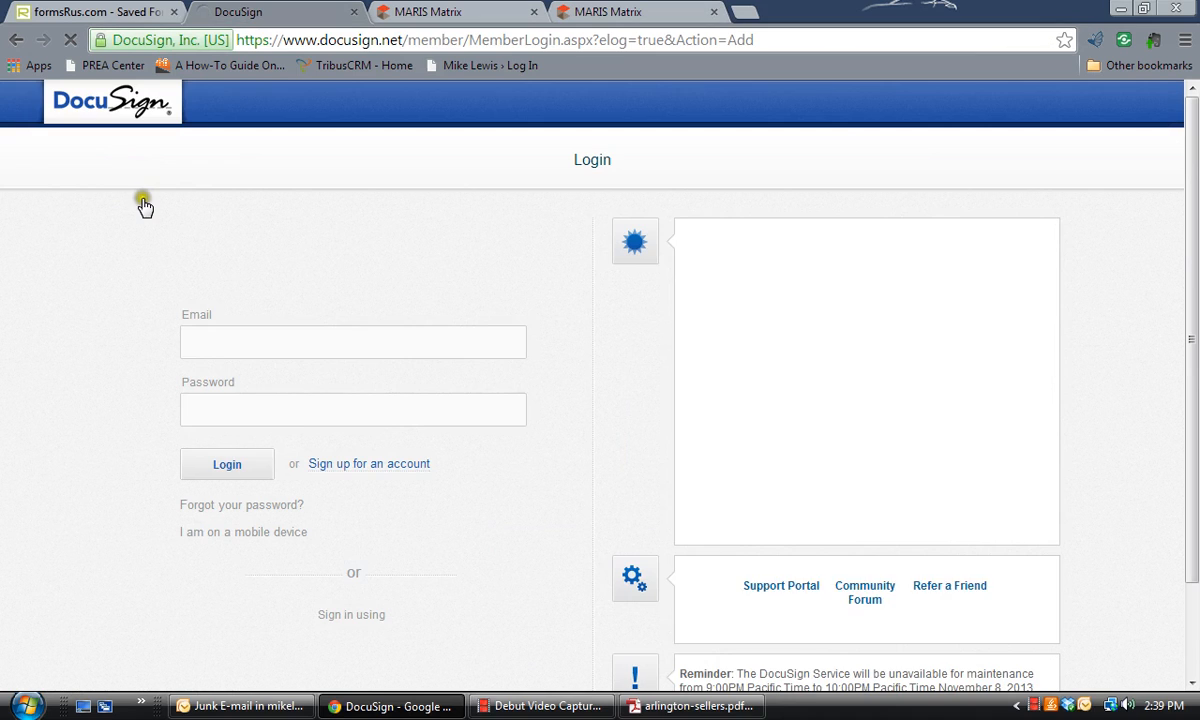
# - Log back in to DocuSign with the saved account email and password
pyautogui.click(286, 349)
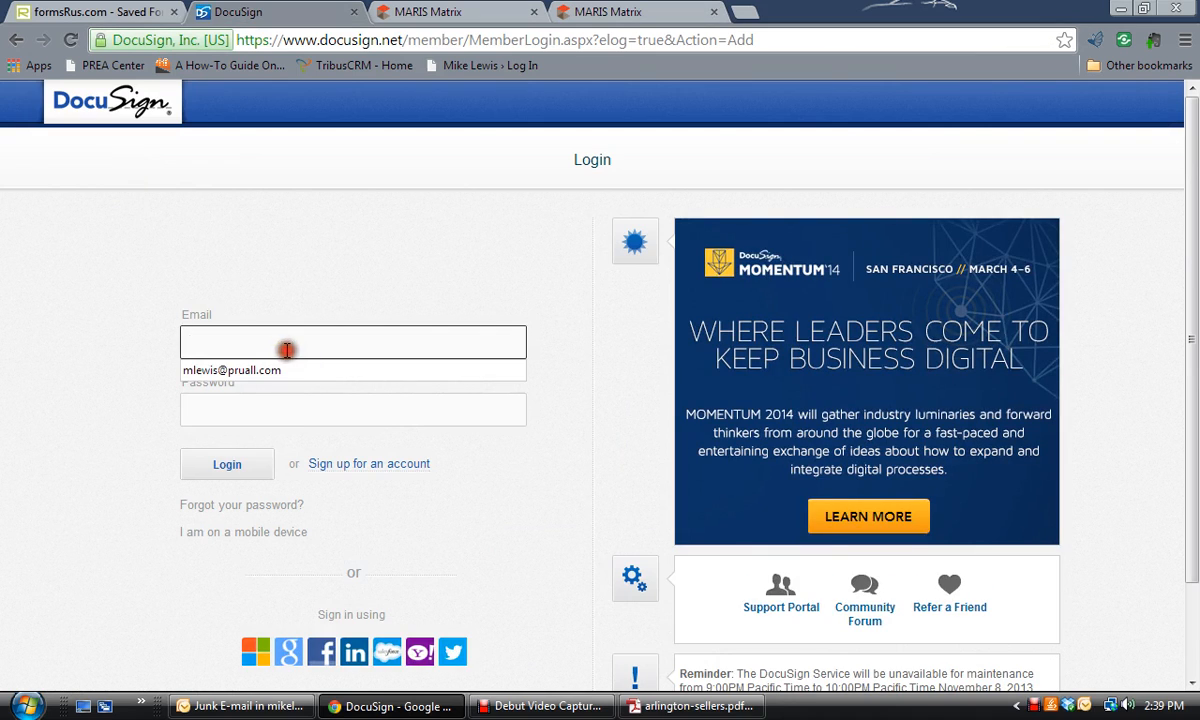
pyautogui.press('Down')
pyautogui.press('Return')
pyautogui.press('Tab')
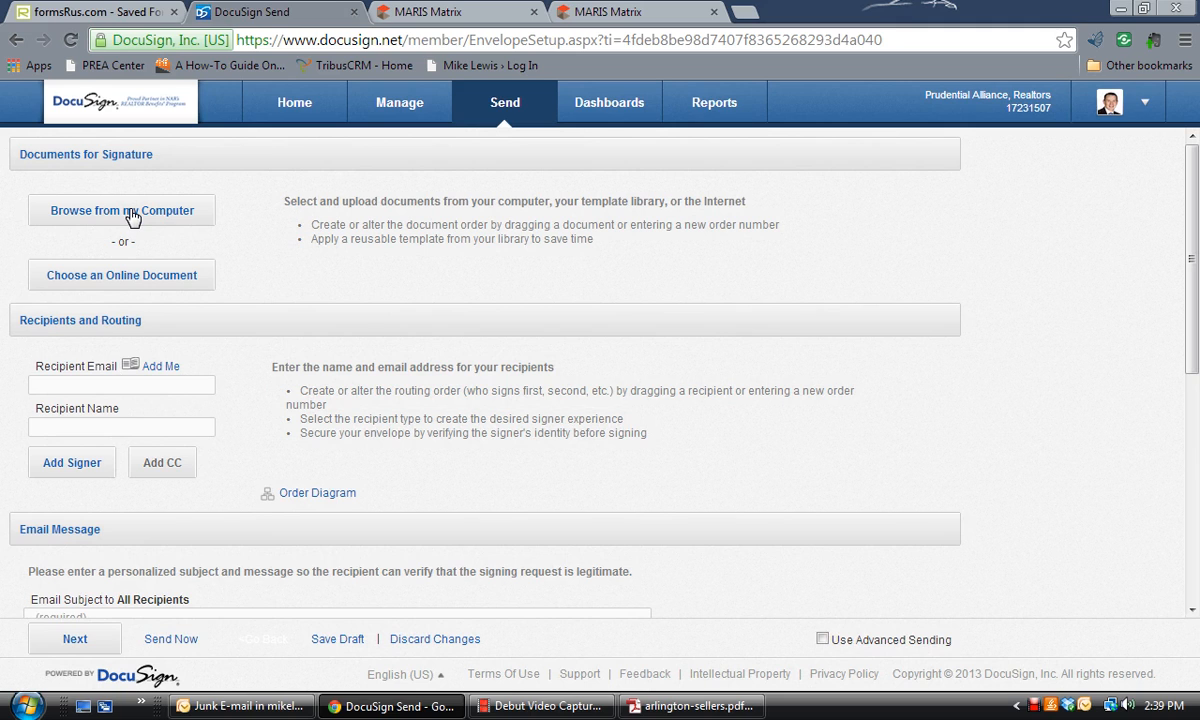
# - Upload arlington-sellers from the computer's Desktop as the new envelope's document for signature
pyautogui.click(131, 212)
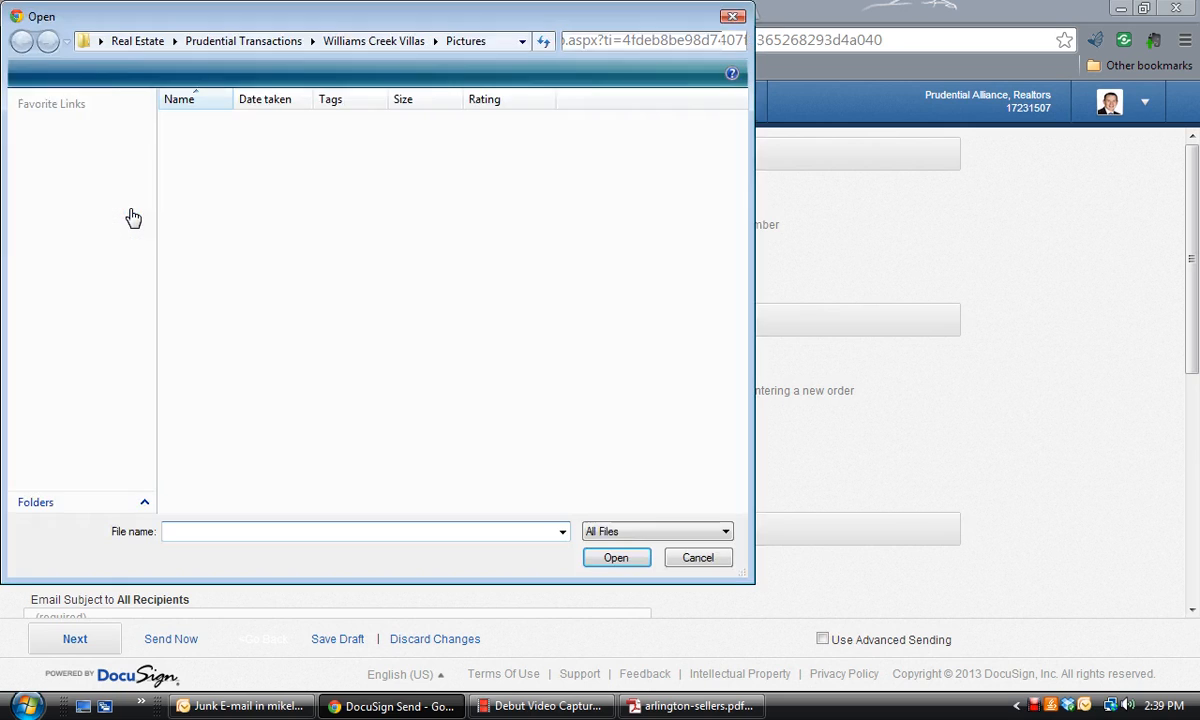
pyautogui.click(62, 168)
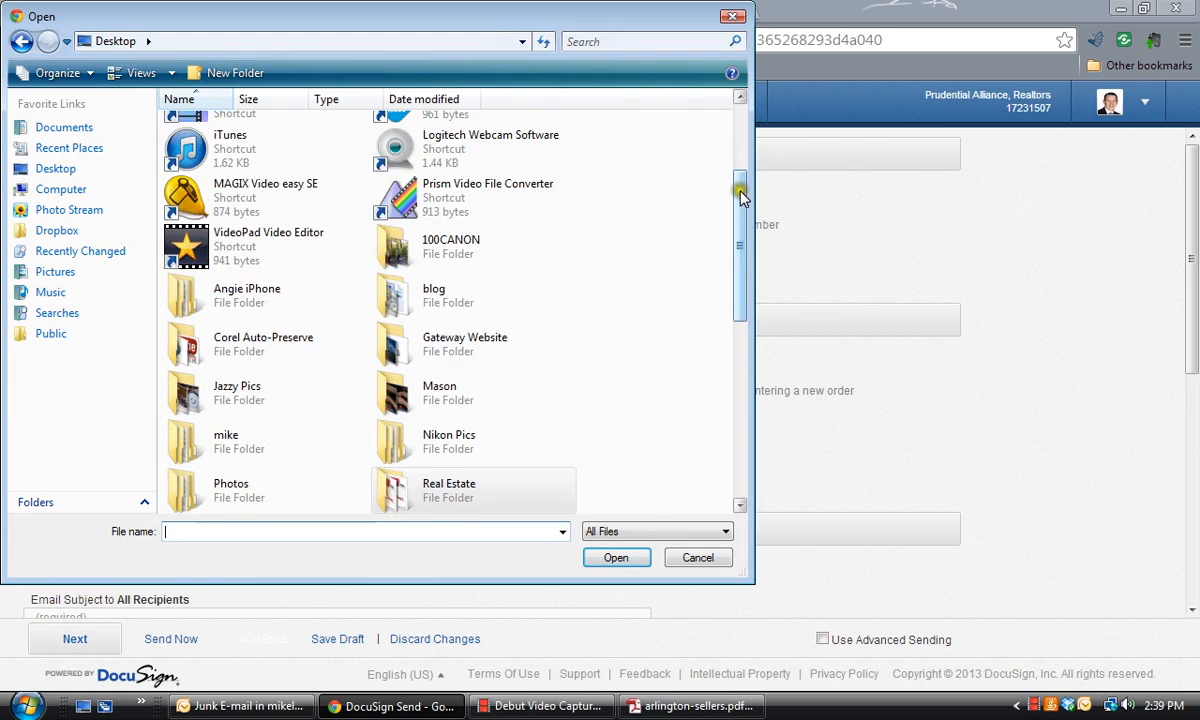
pyautogui.moveTo(742, 188); pyautogui.dragTo(742, 310)
pyautogui.click(416, 342)
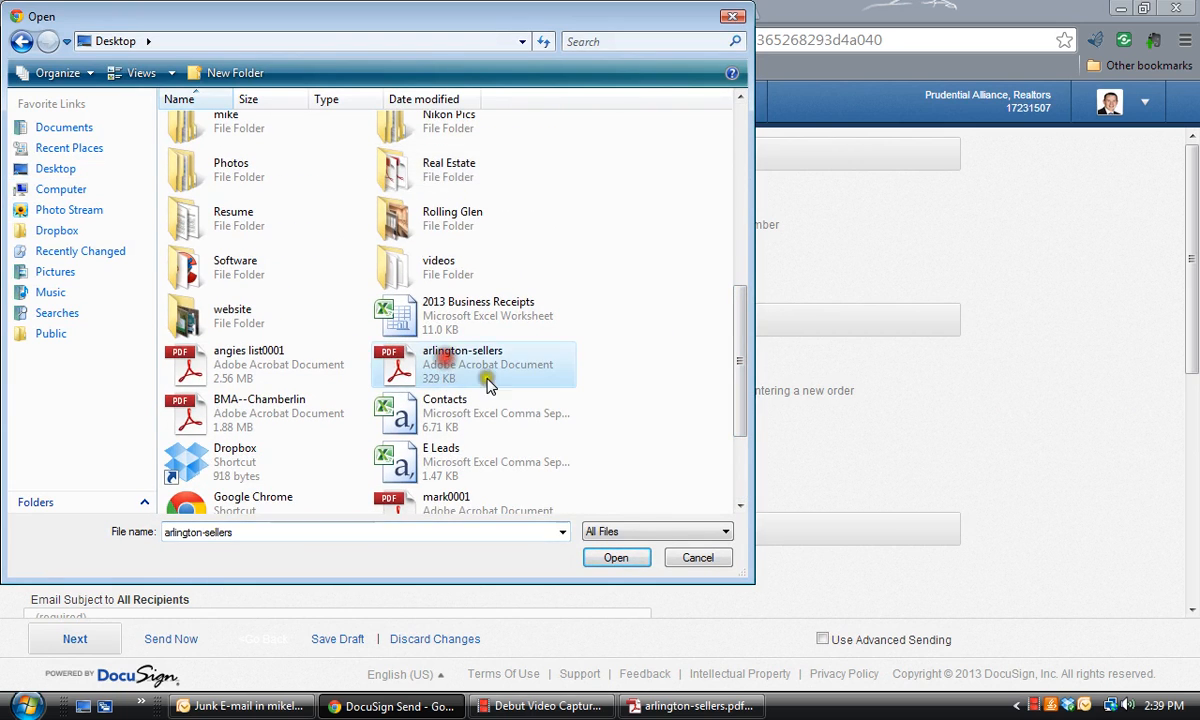
pyautogui.click(618, 557)
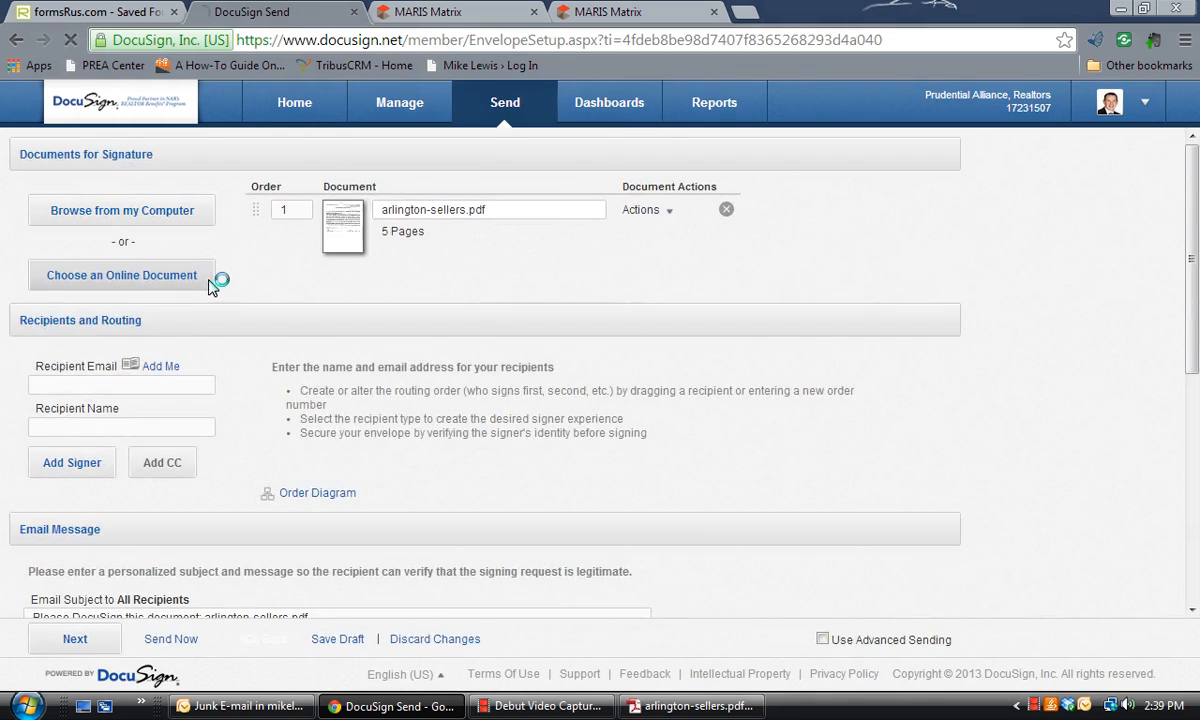
# - Add the saved contact as the envelope's signer, using the suggestion that matches the recipient's email and name
pyautogui.click(68, 388)
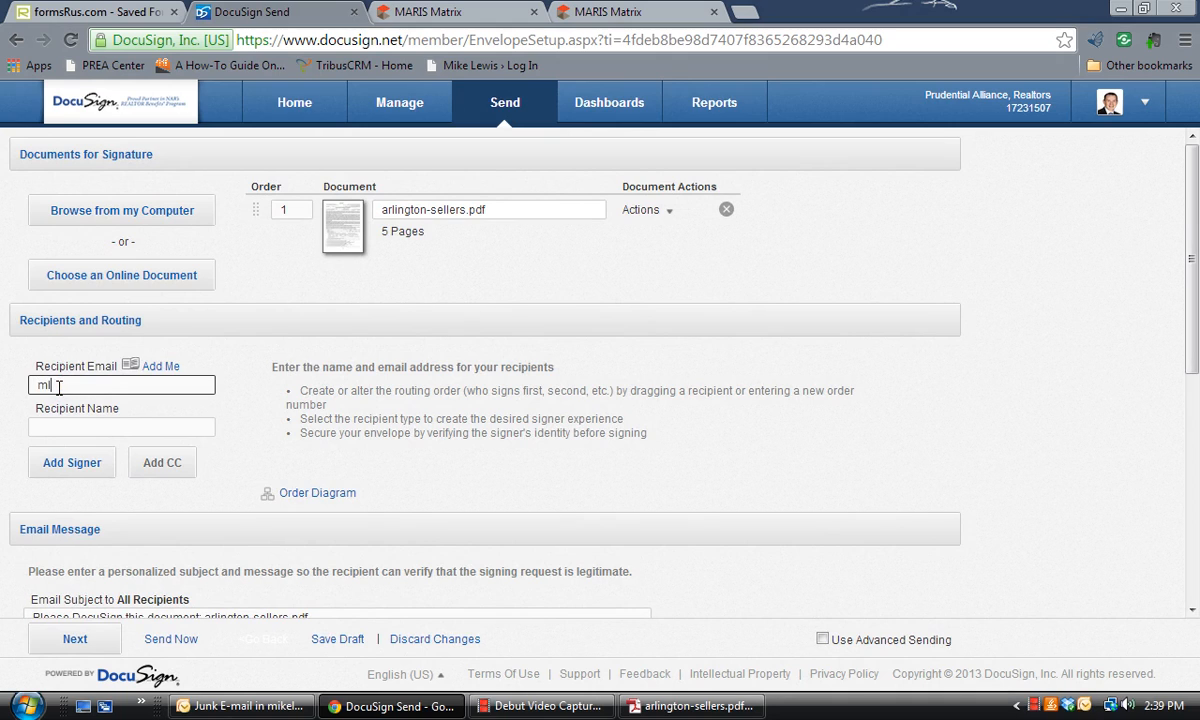
pyautogui.write('mlewis')
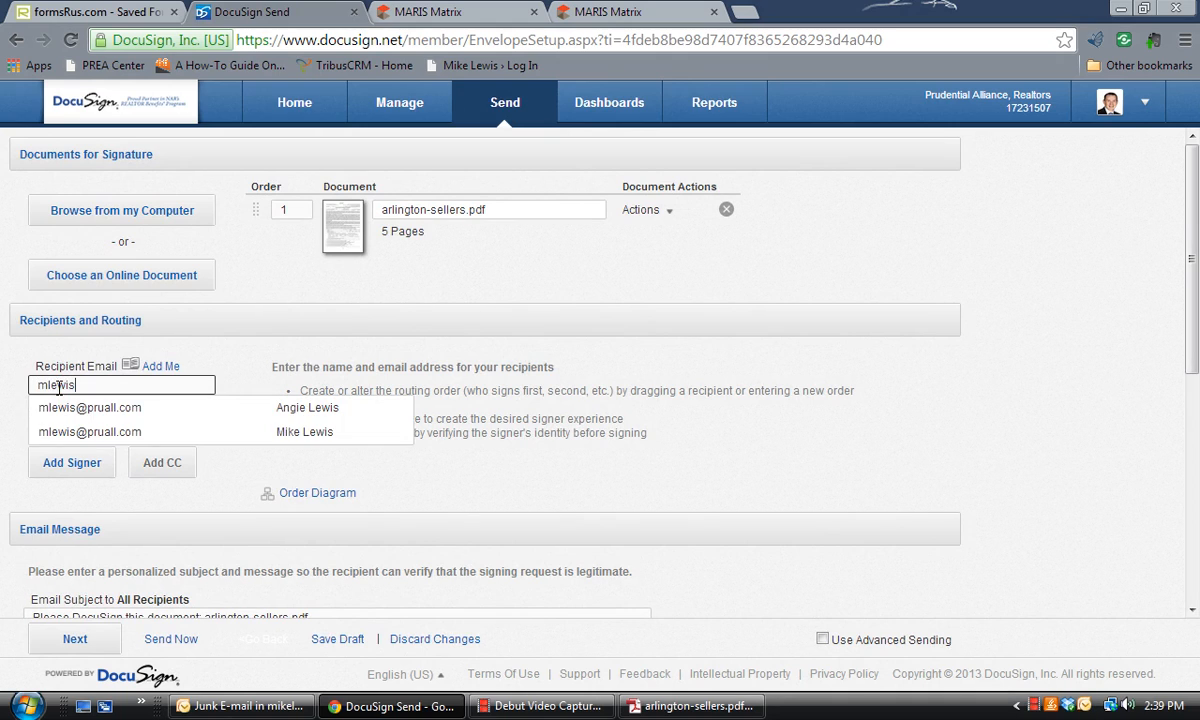
pyautogui.click(97, 423)
pyautogui.click(75, 464)
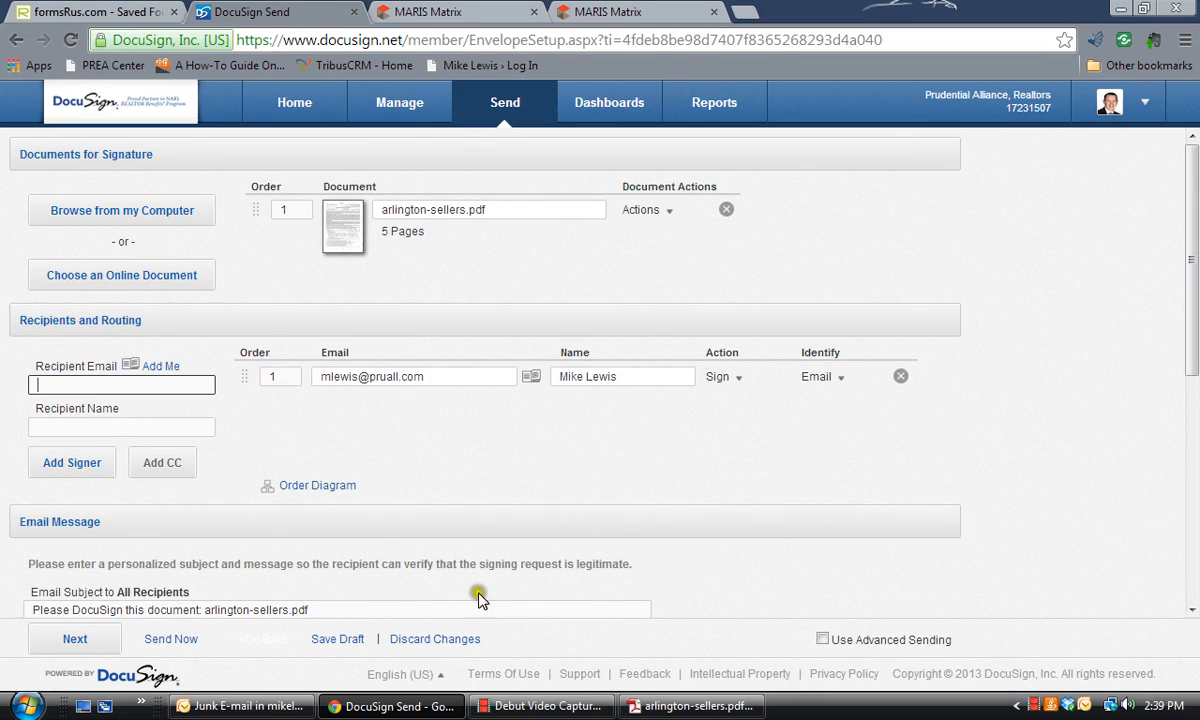
# - Keep the default email subject and envelope settings and continue to tagging the document
pyautogui.scroll(-3, 367, 375)
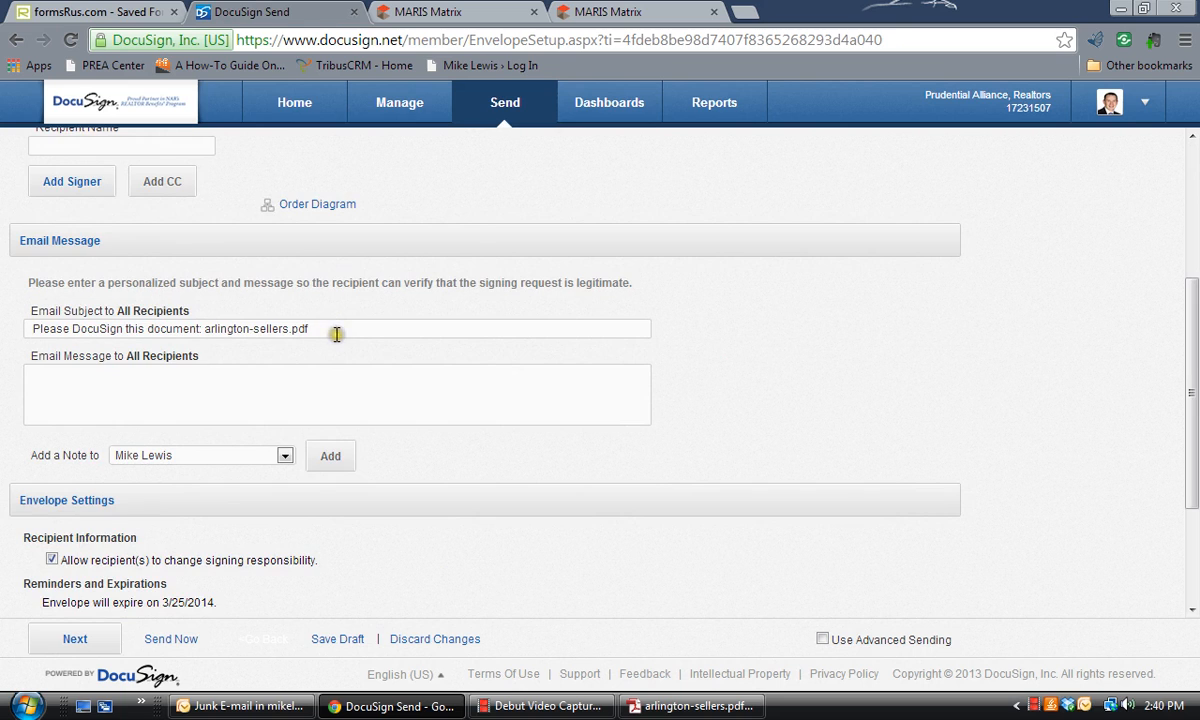
pyautogui.scroll(-3, 336, 334)
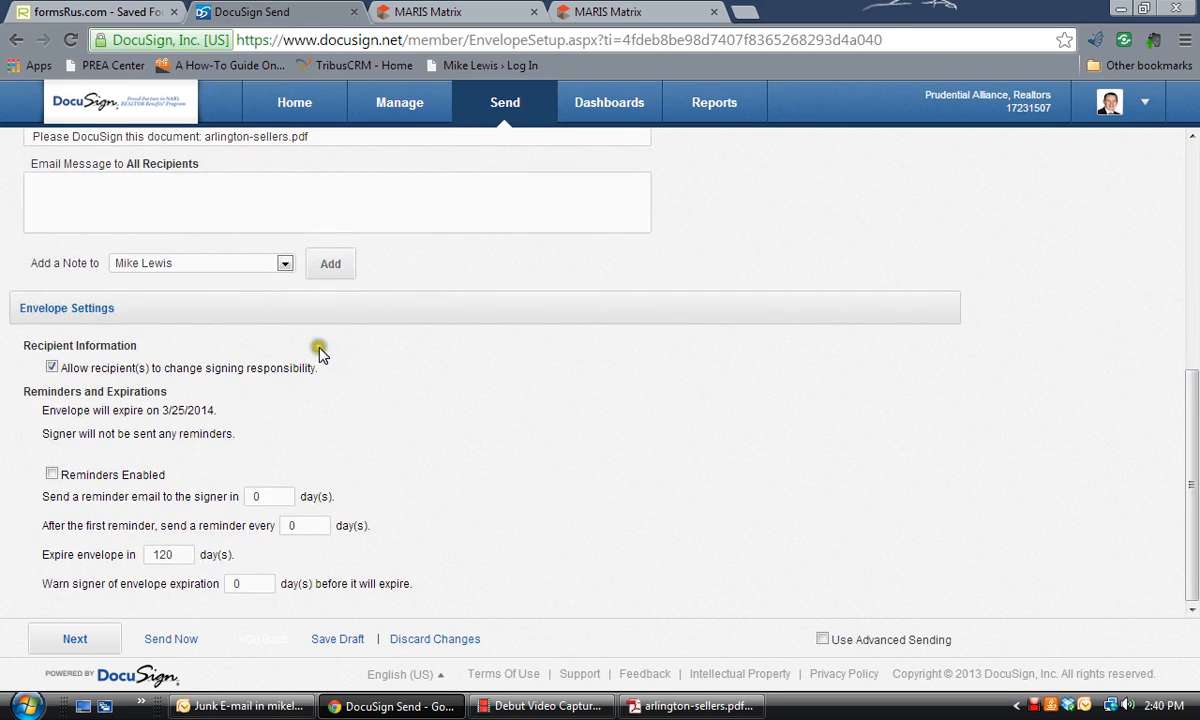
pyautogui.click(72, 642)
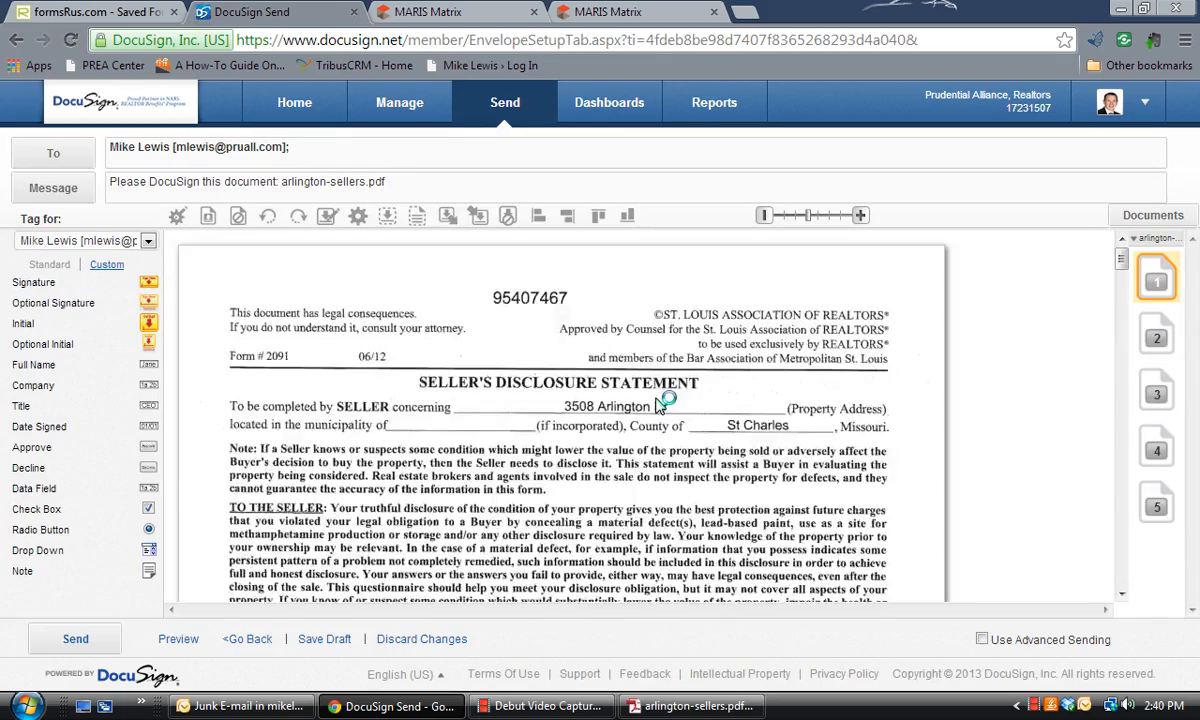
# - Place a Signature tag and a Date Signed tag on the first buyer's signature line under Buyer's Acknowledgement on page 5
pyautogui.scroll(-15, 710, 367)
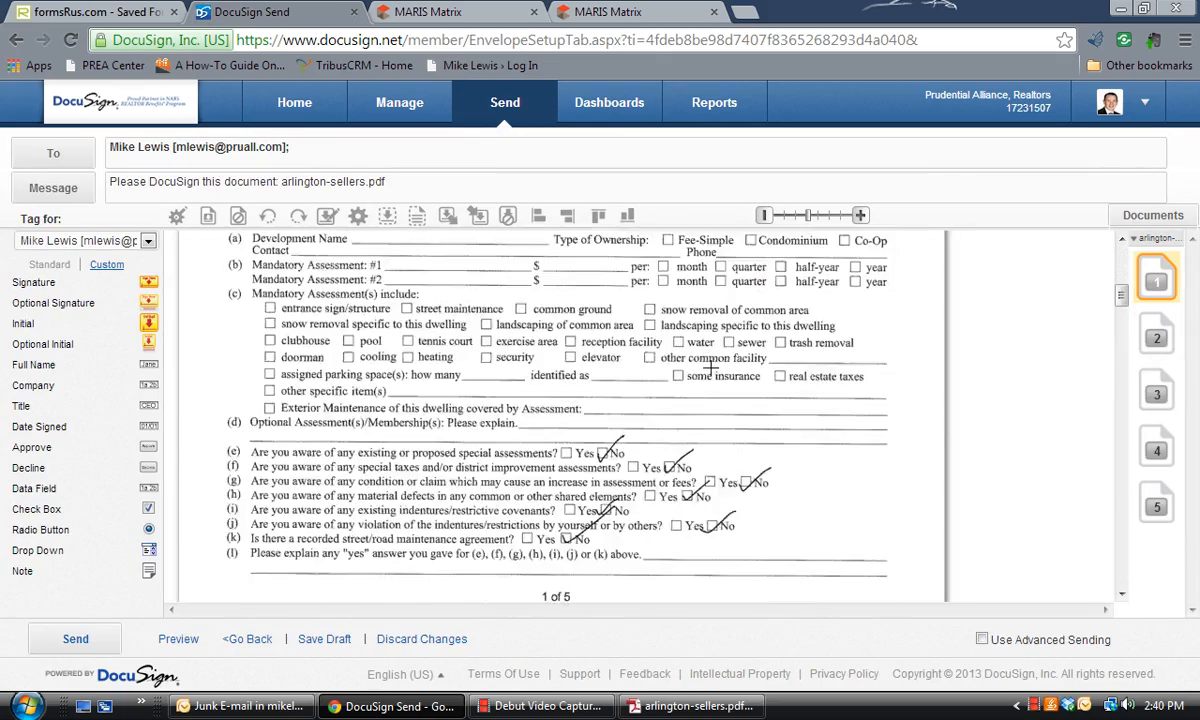
pyautogui.scroll(-20, 710, 367)
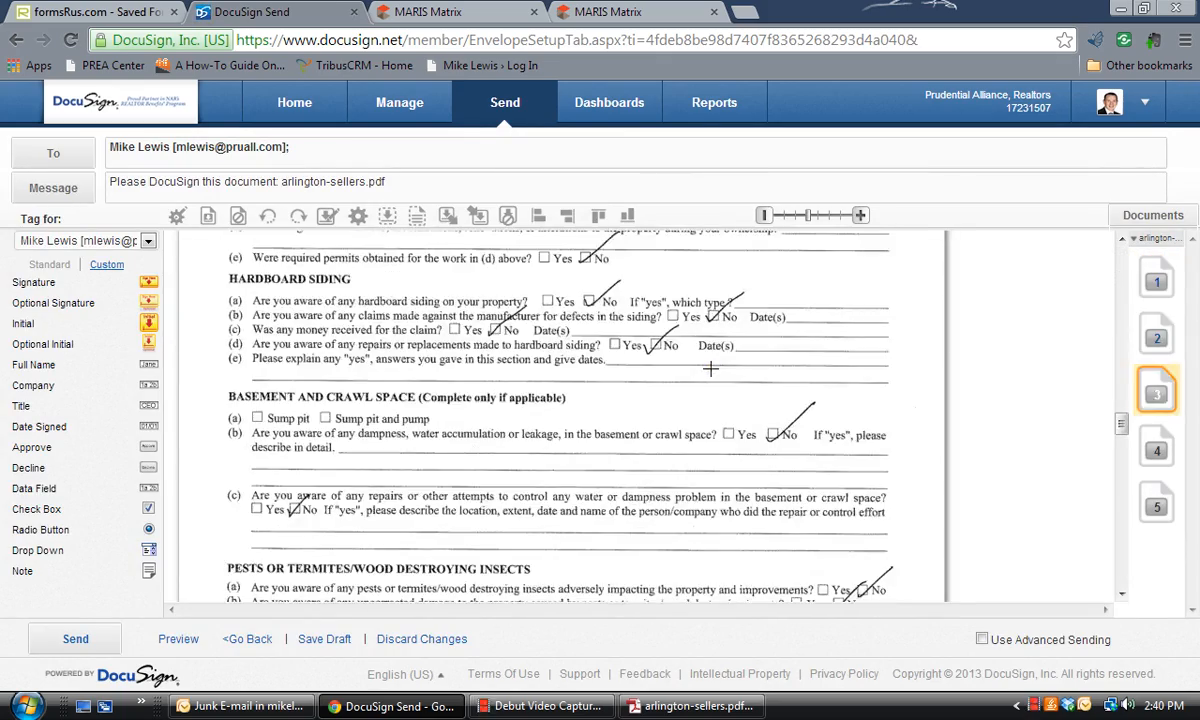
pyautogui.scroll(-10, 710, 367)
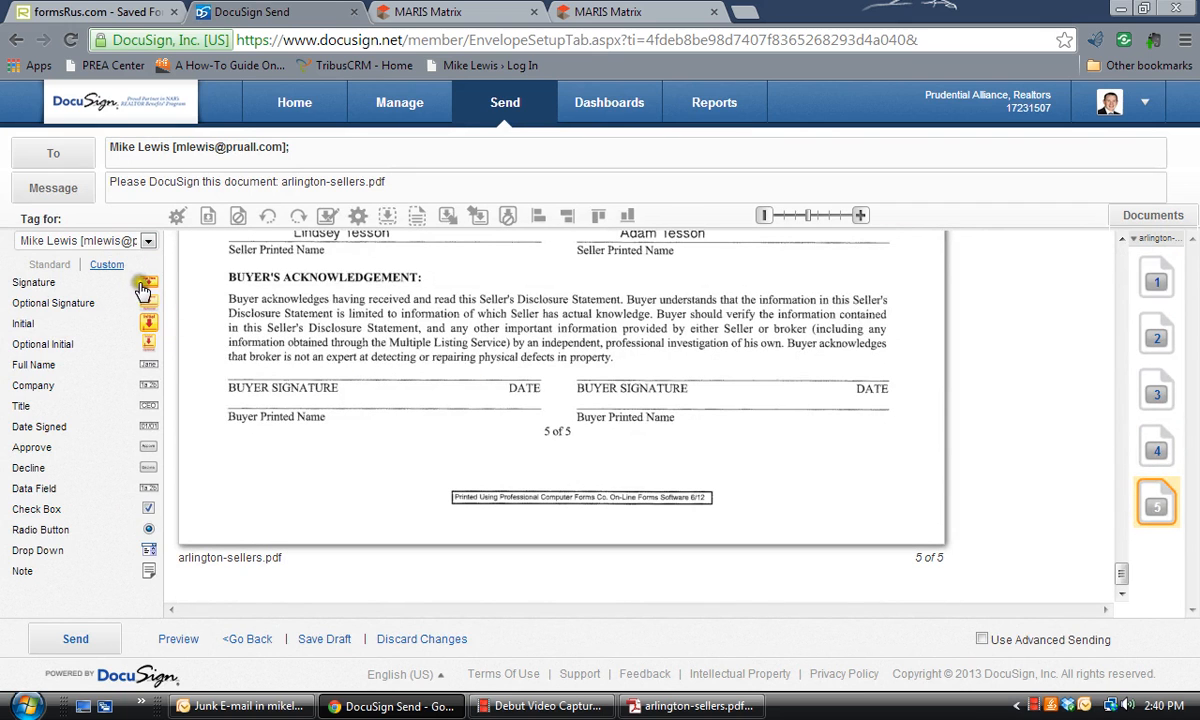
pyautogui.moveTo(147, 280)
pyautogui.mouseDown()
pyautogui.moveTo(279, 362)
pyautogui.moveTo(225, 370)
pyautogui.moveTo(263, 377)
pyautogui.mouseUp()
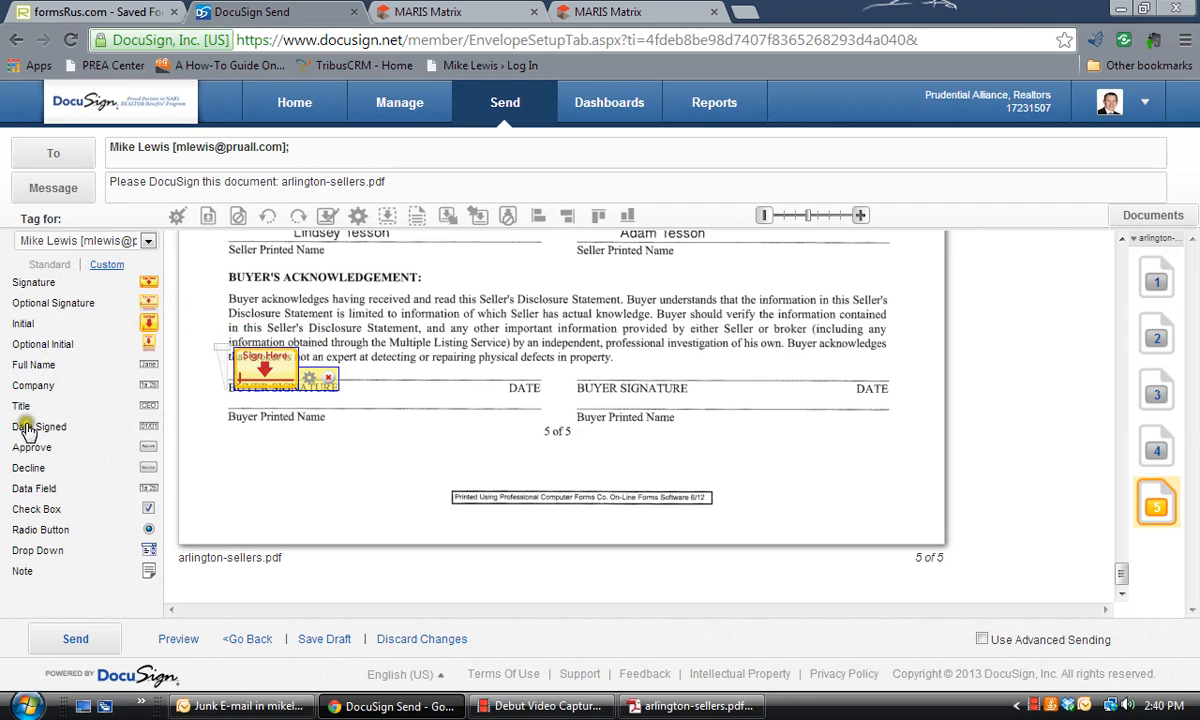
pyautogui.moveTo(145, 432); pyautogui.dragTo(466, 369)
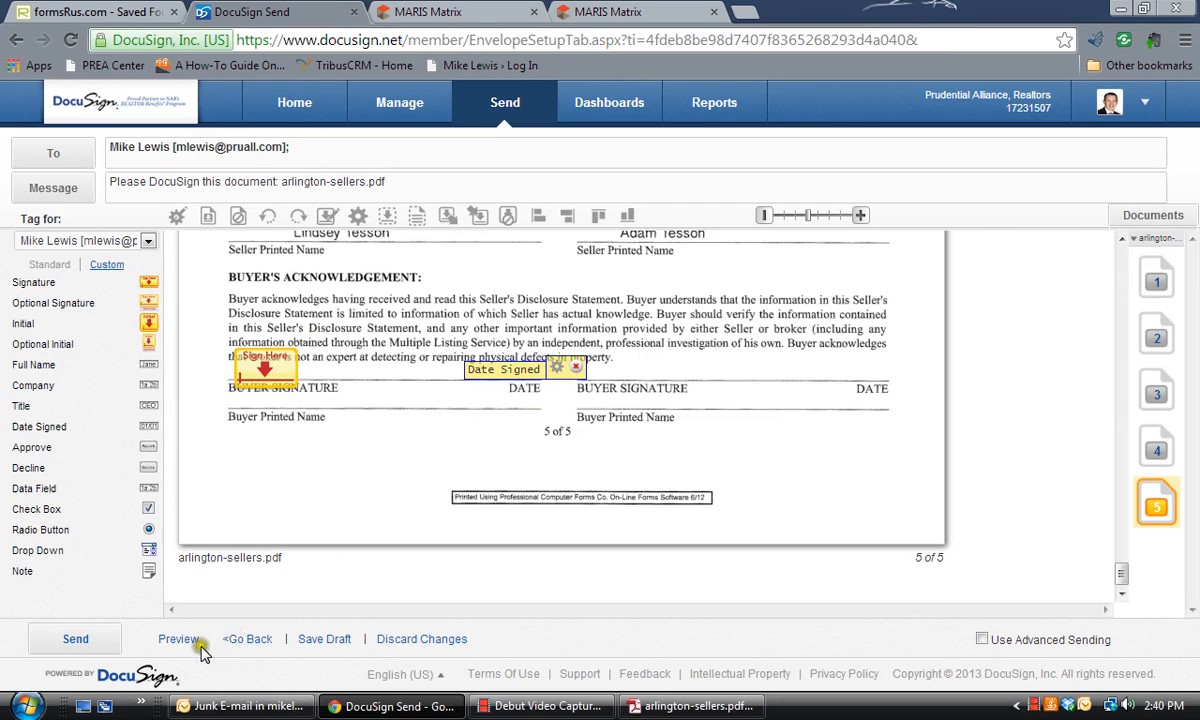
# - Send the envelope and decline to sign it now
pyautogui.click(70, 640)
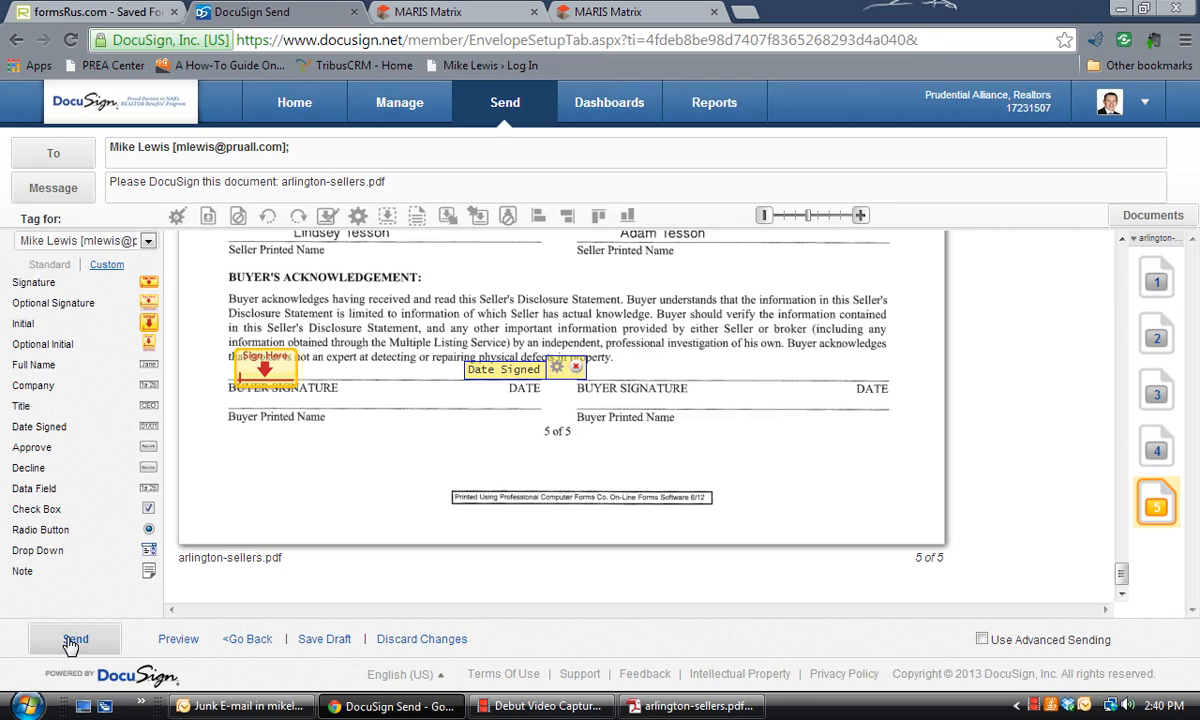
pyautogui.click(493, 397)
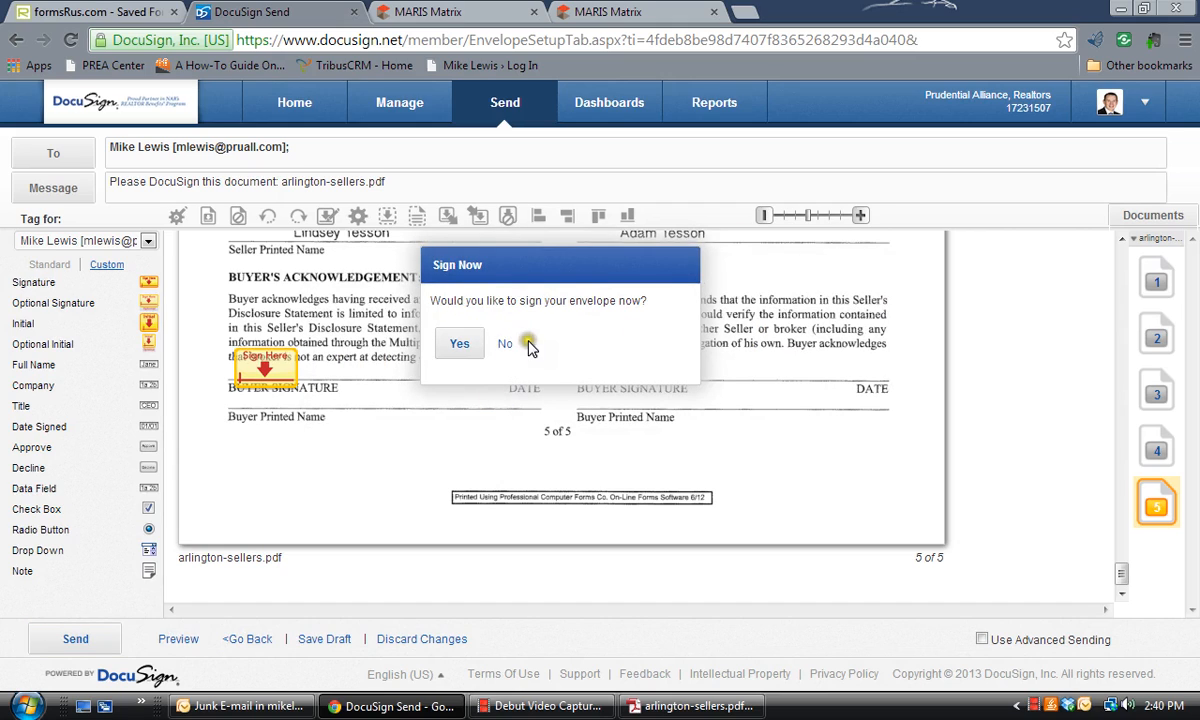
pyautogui.click(505, 345)
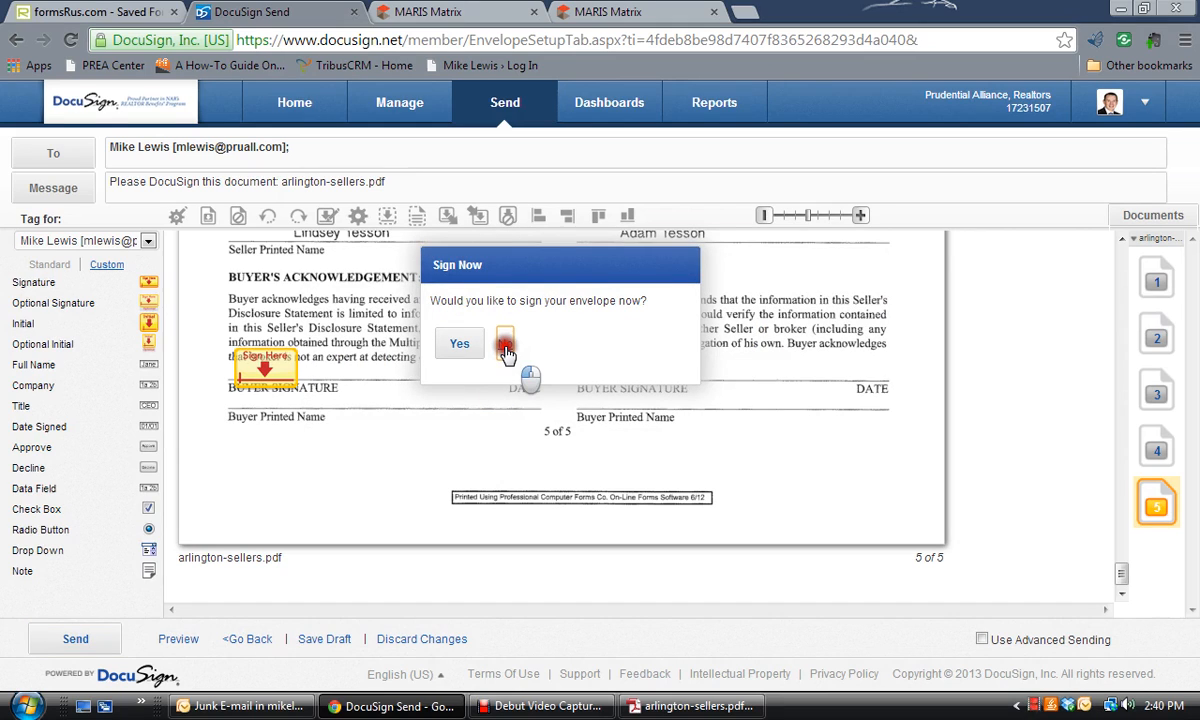